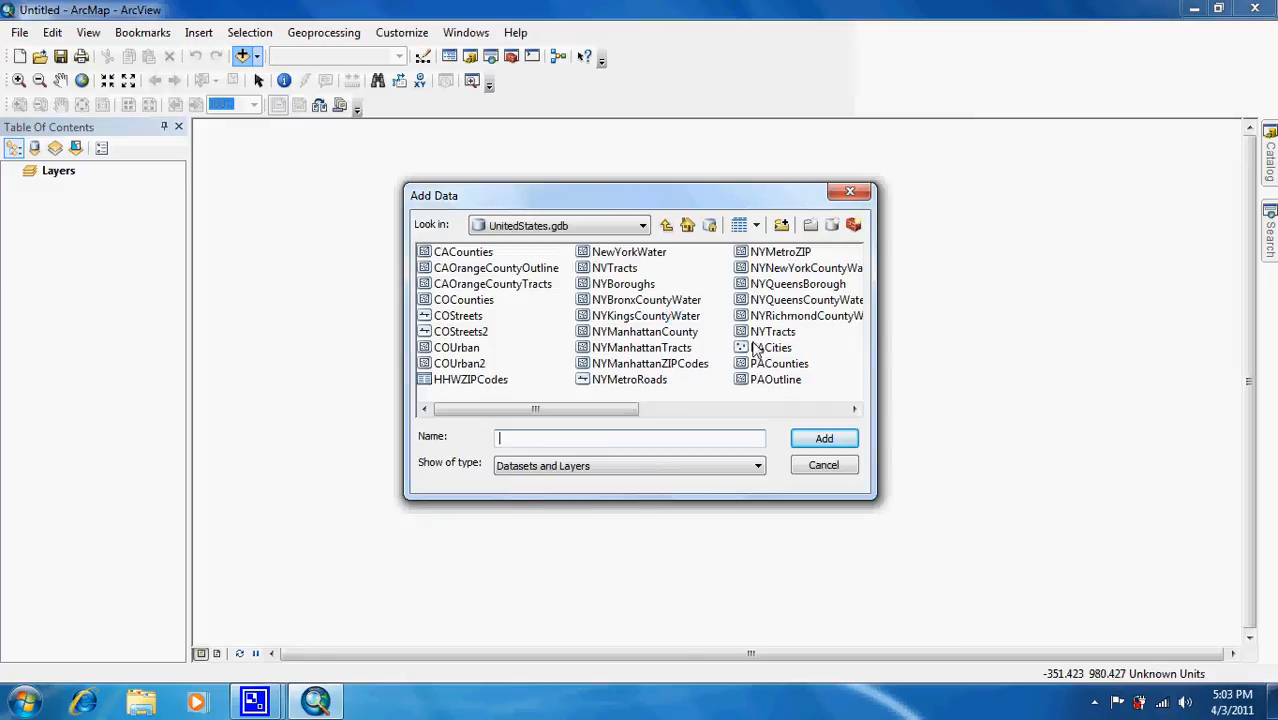
Step: Add the PACities and PACounties datasets from UnitedStates.gdb to the map
left_click(764, 348)
left_click(759, 365, "ctrl")
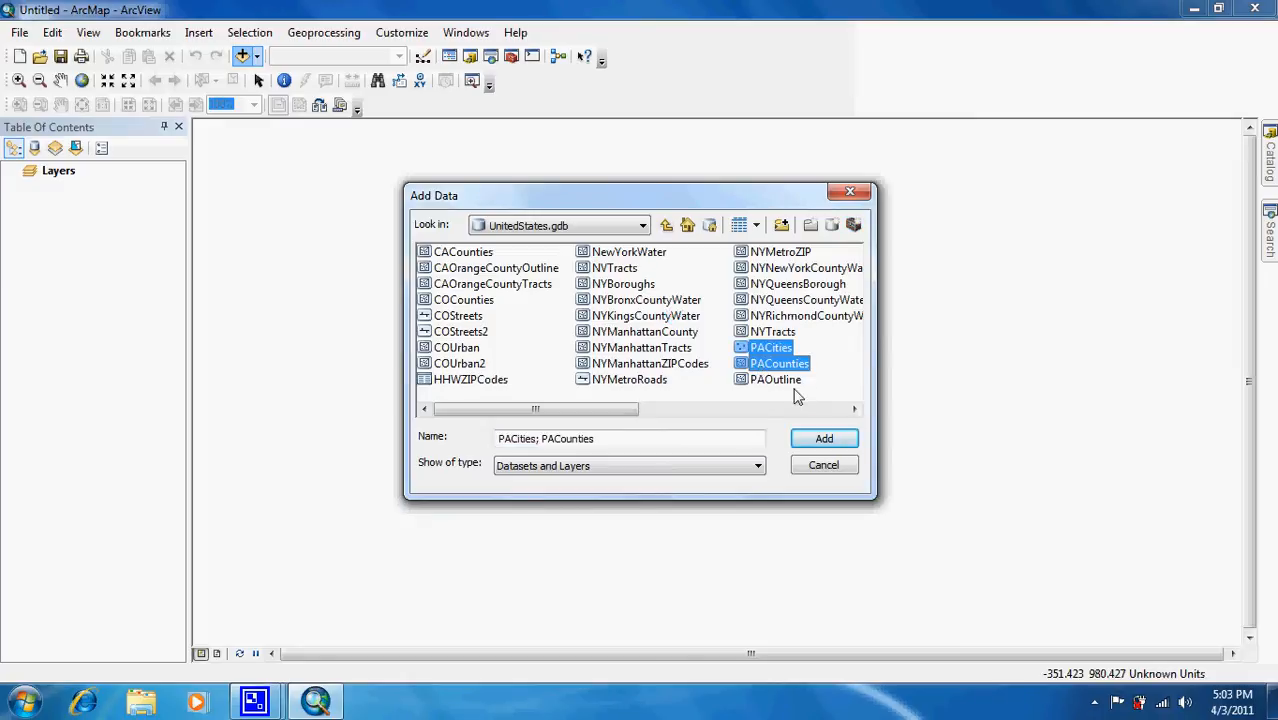
left_click(816, 438)
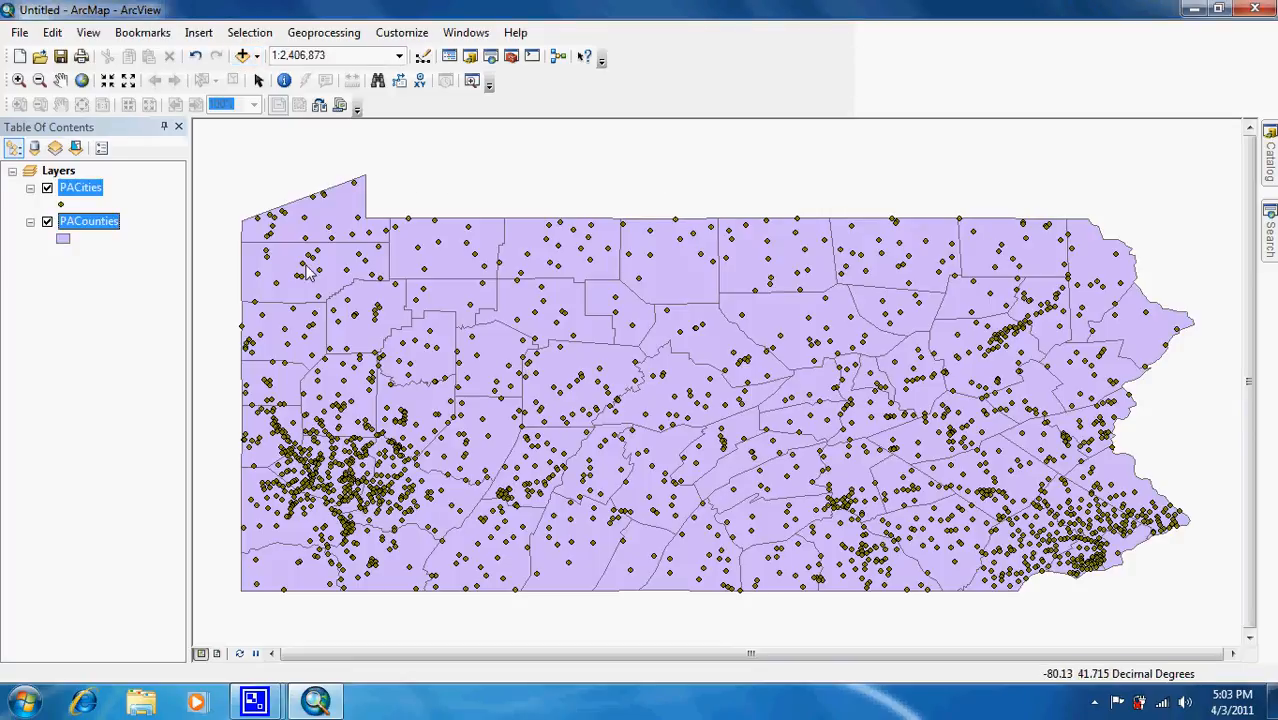
Step: Rename the PACounties layer as "Pennslyvania Counties" in its layer properties
double_click(87, 224)
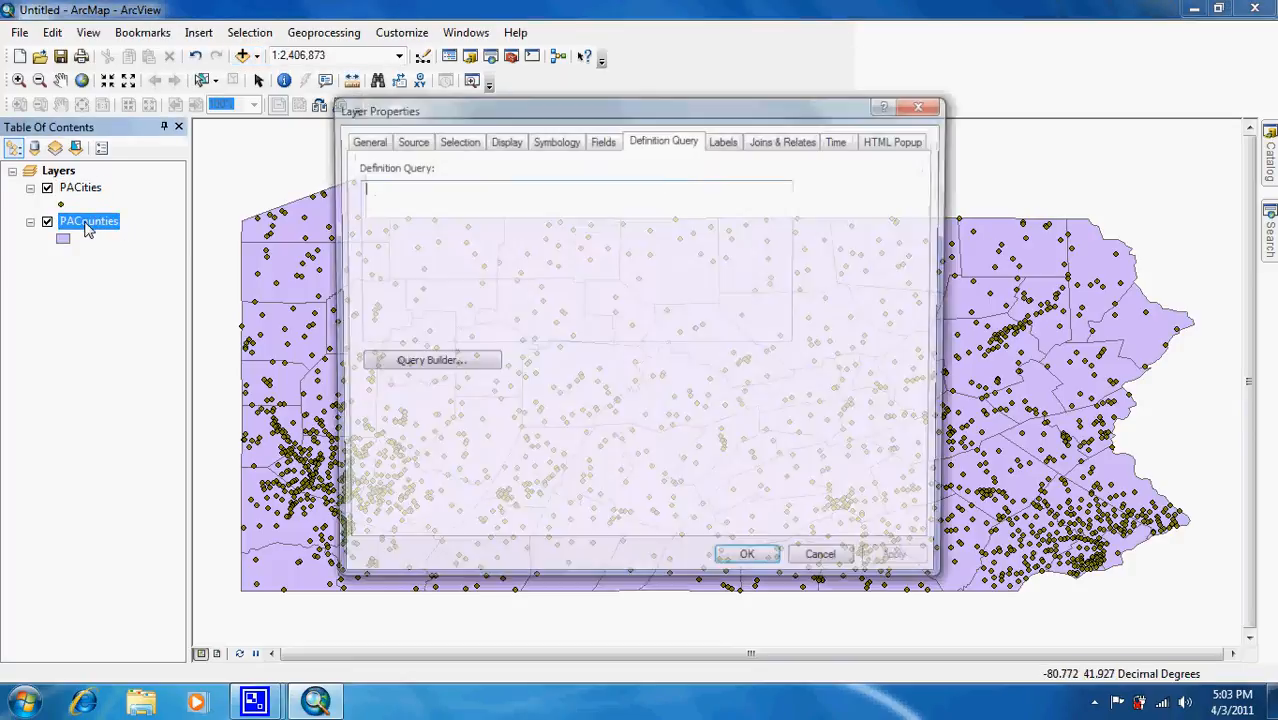
left_click(356, 142)
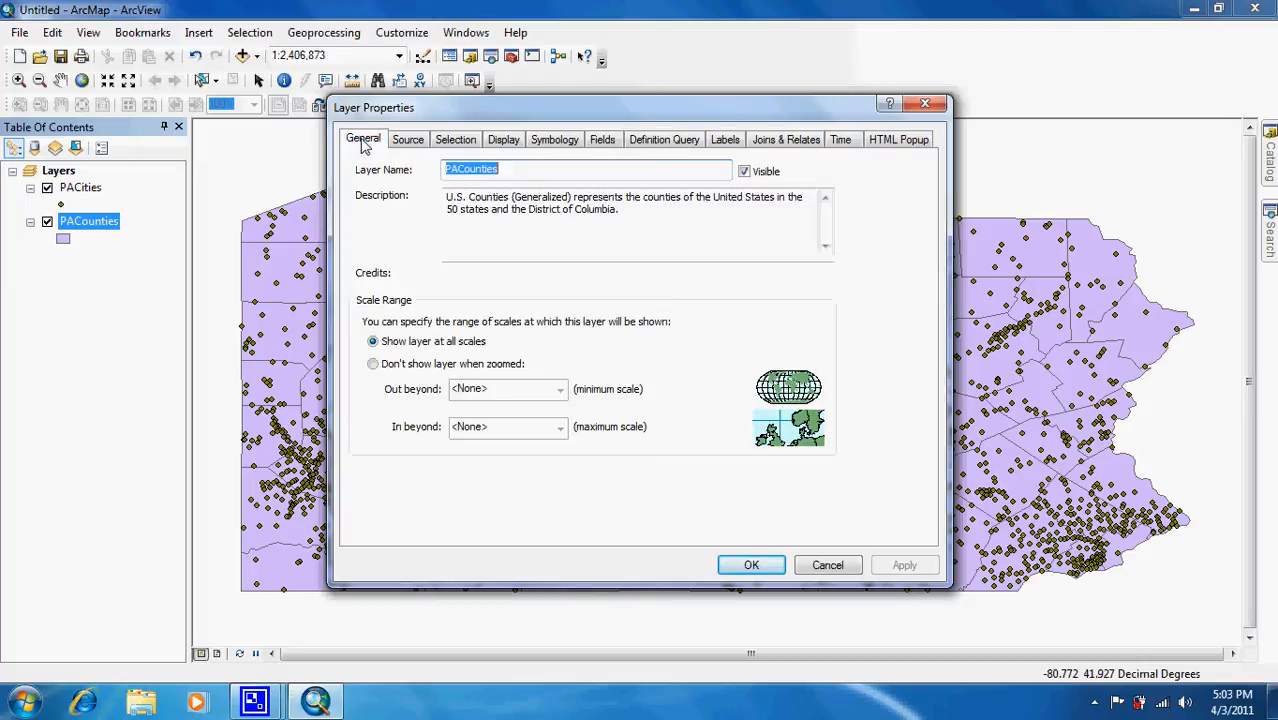
type("Pennslyvania")
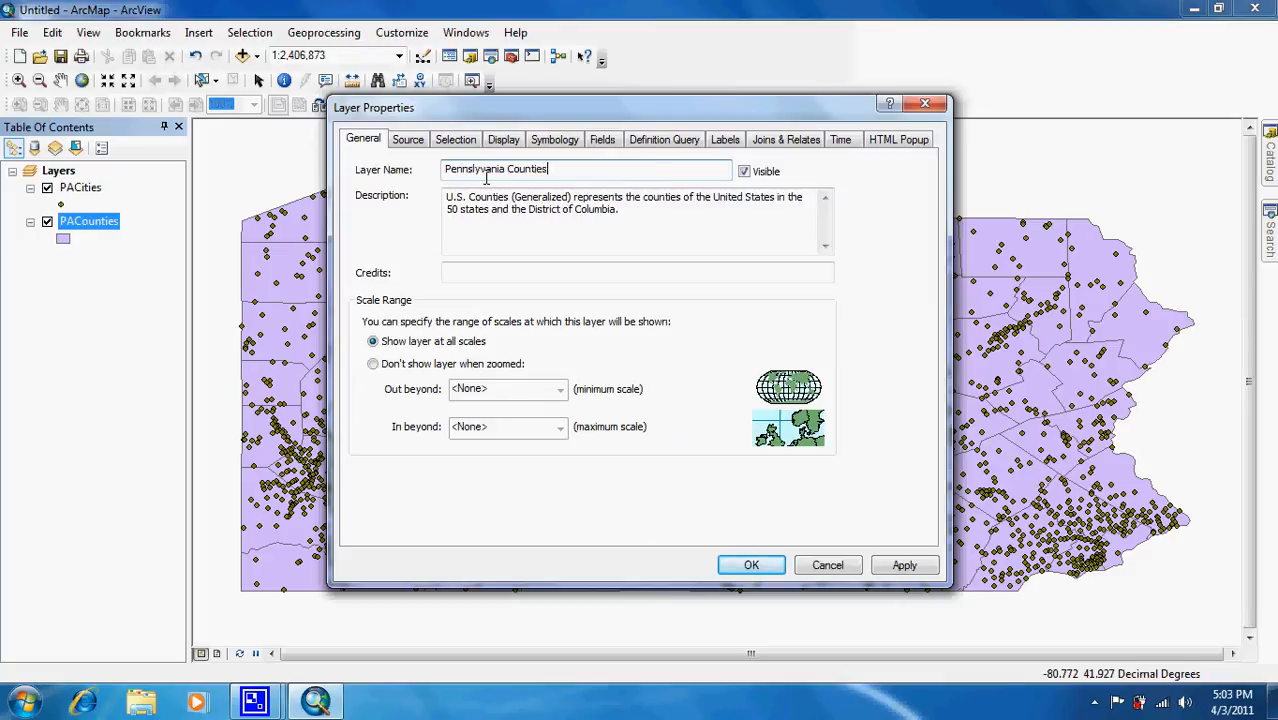
Step: Set the fill of the counties layer's symbol to No Color and apply the layer properties
left_click(556, 140)
left_click(575, 220)
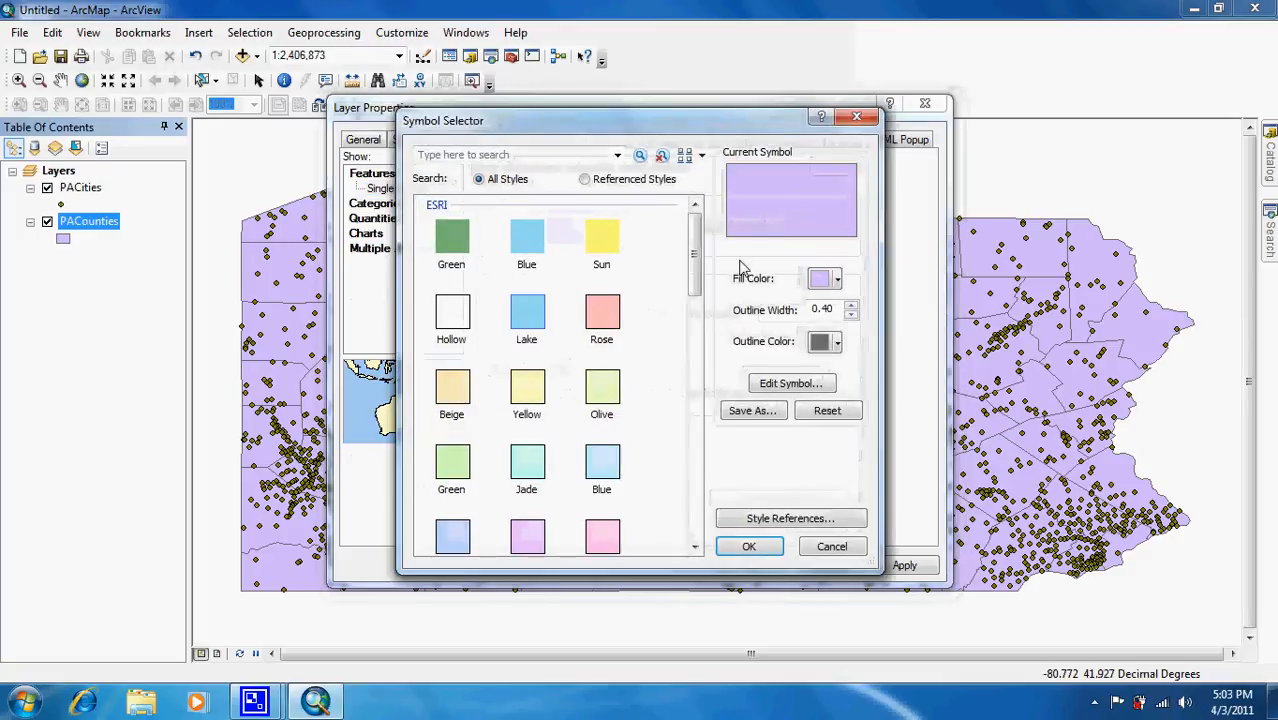
left_click(832, 280)
left_click(843, 307)
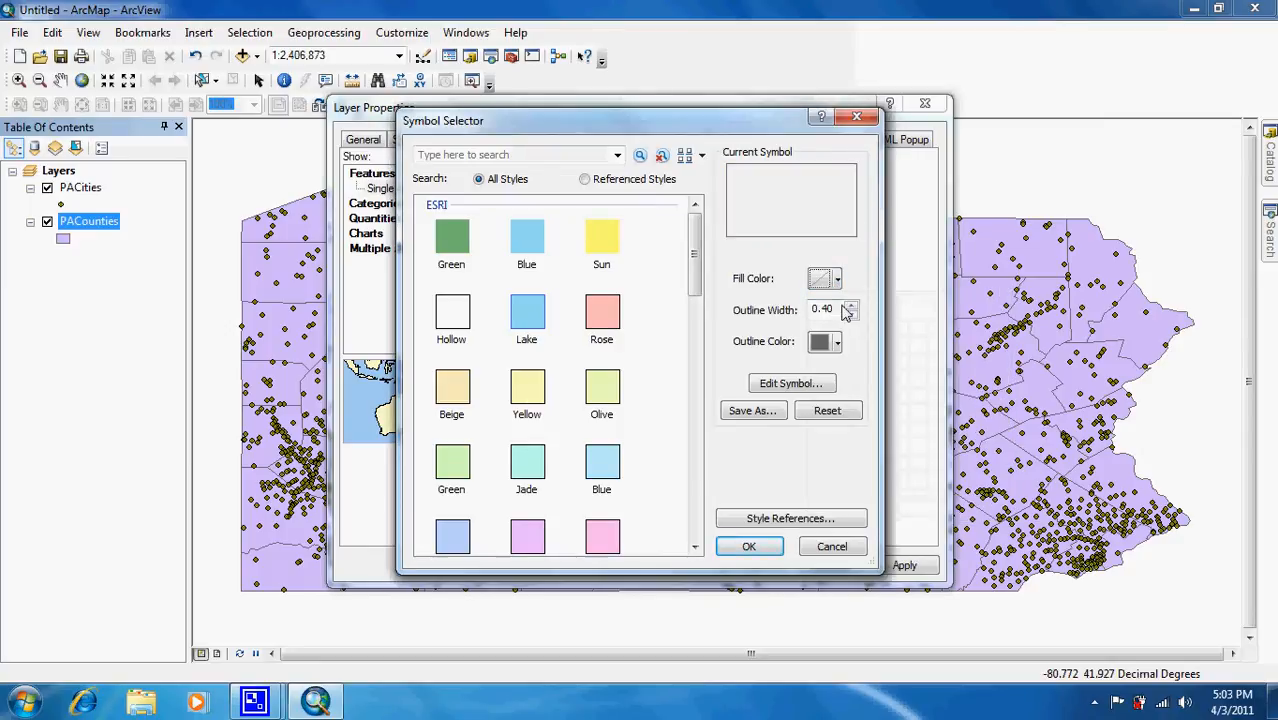
left_click(762, 546)
left_click(760, 563)
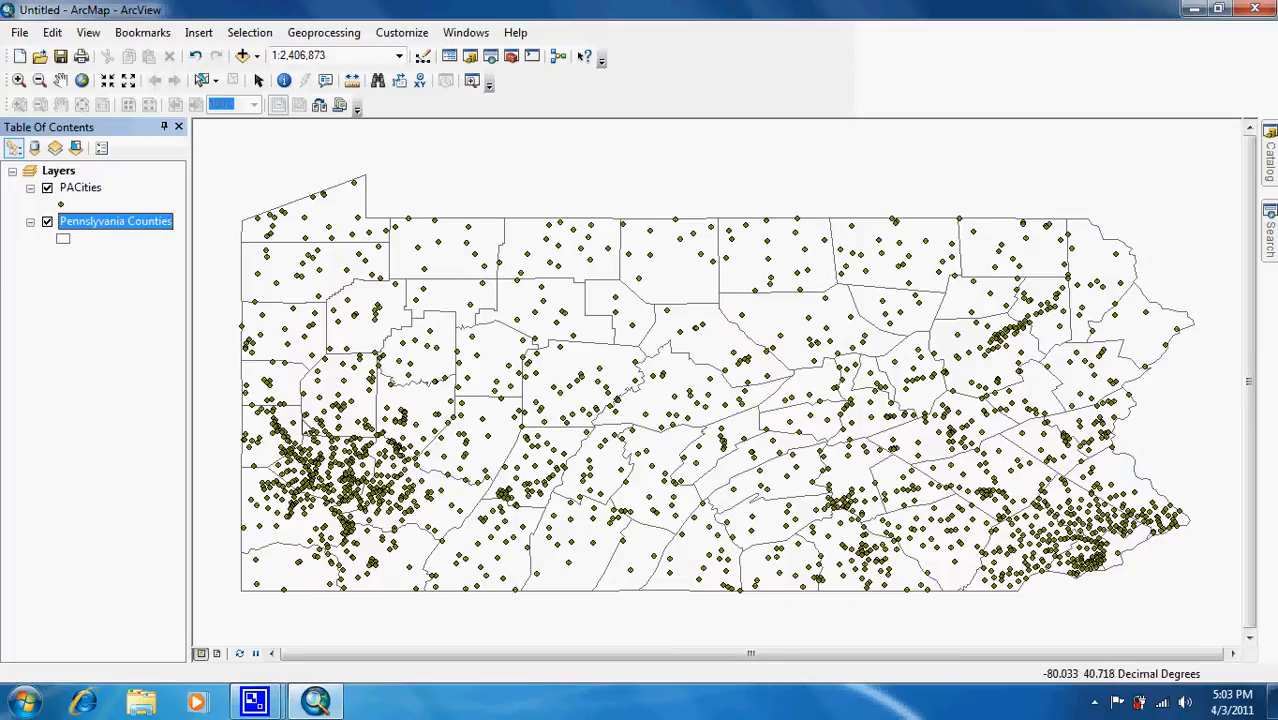
Step: Filter the PACities layer with the definition query "FEATURE" = '10,000 to 49,999'
double_click(80, 188)
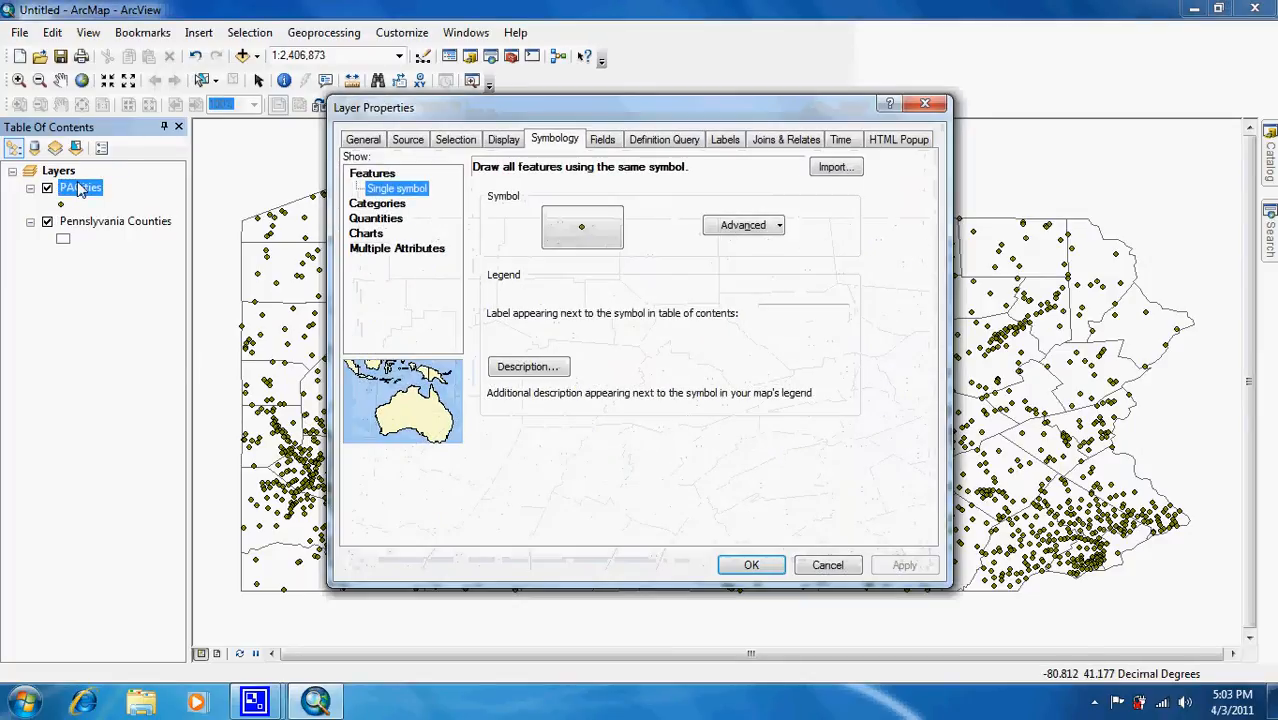
left_click(664, 140)
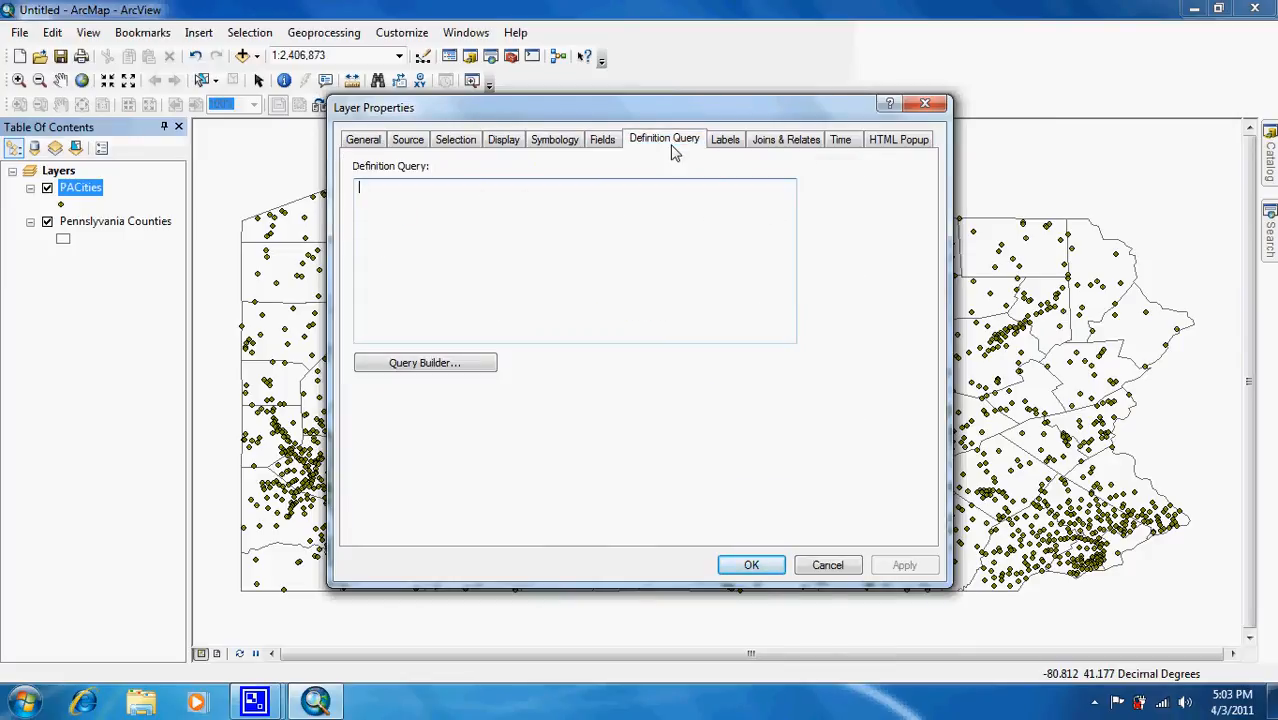
left_click(443, 365)
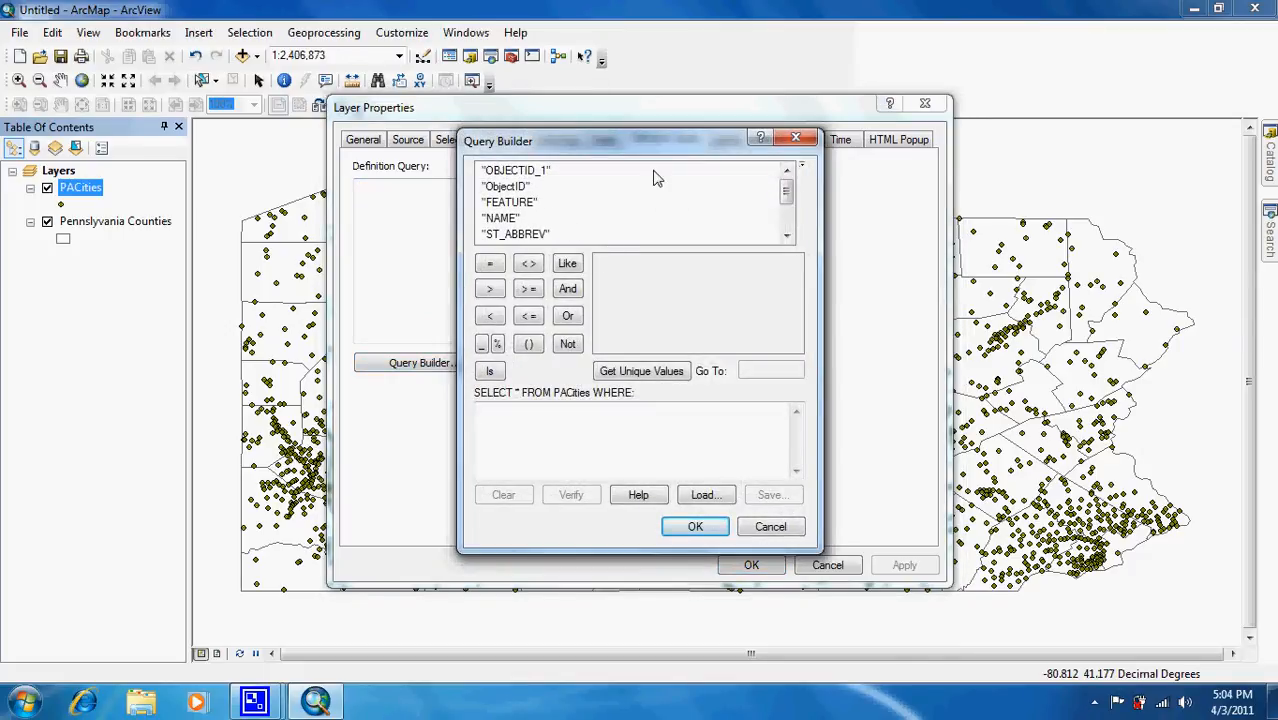
left_click(519, 204)
double_click(519, 204)
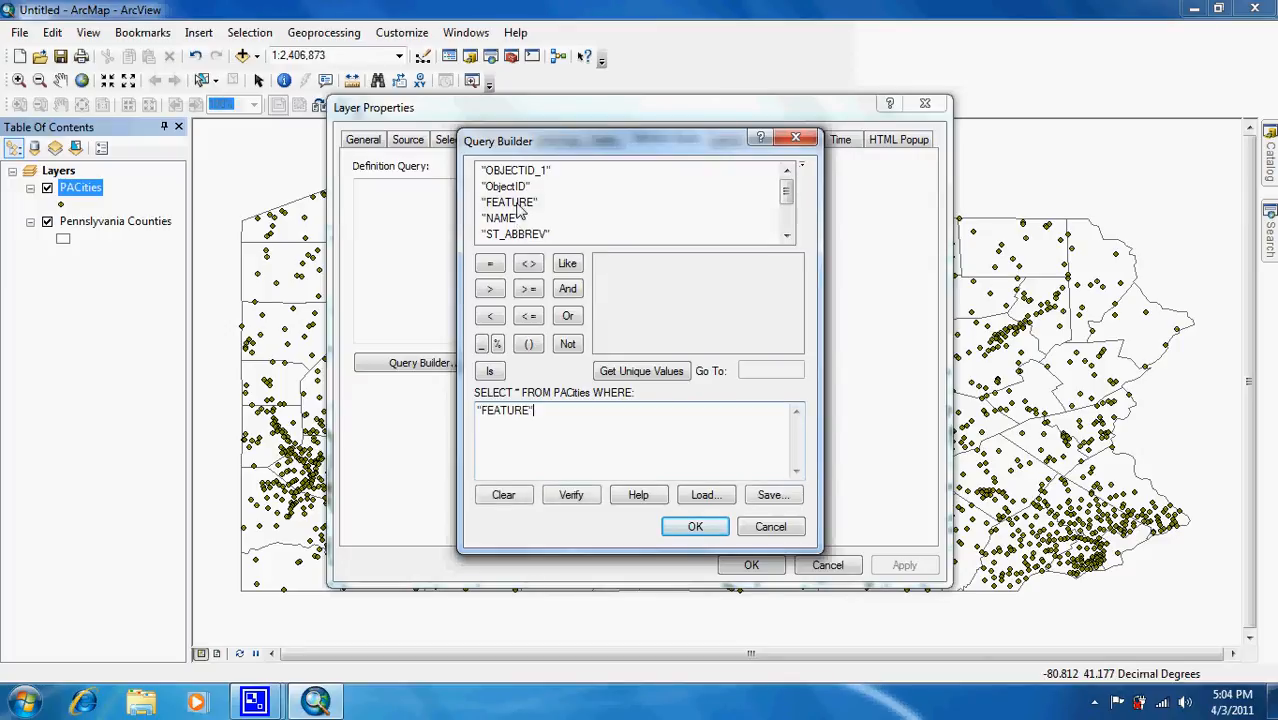
left_click(489, 264)
left_click(625, 372)
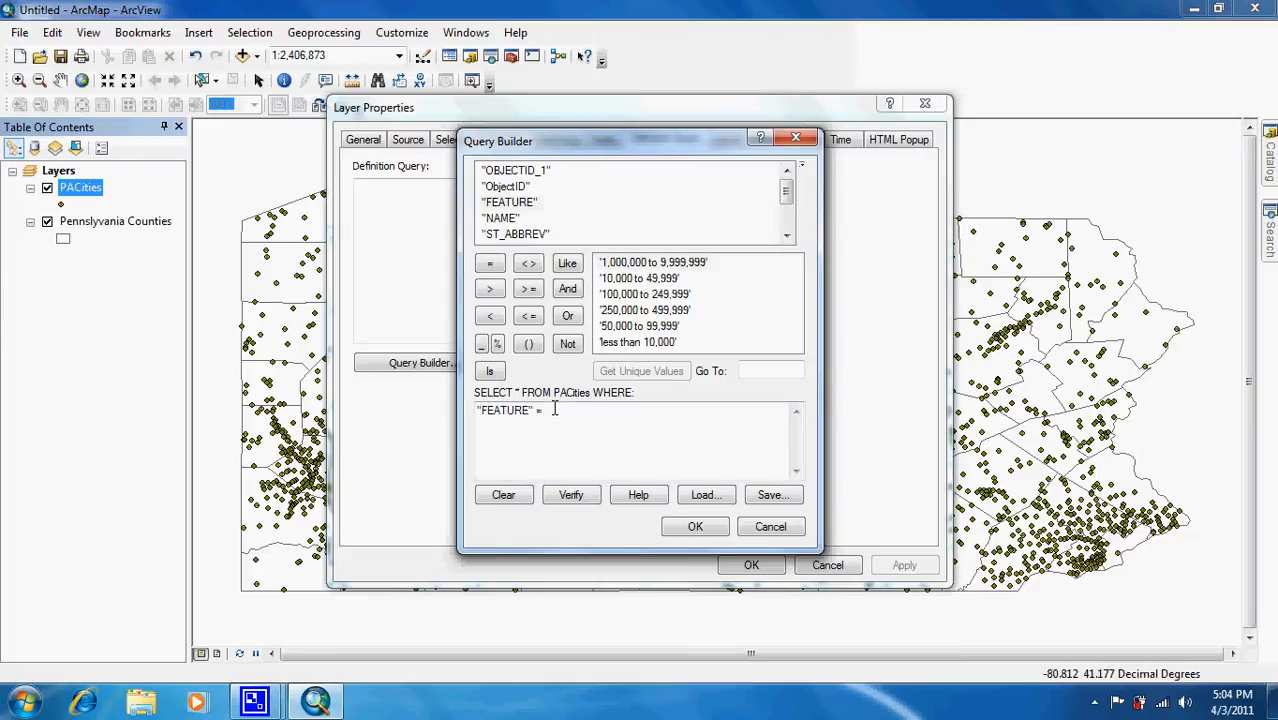
double_click(660, 280)
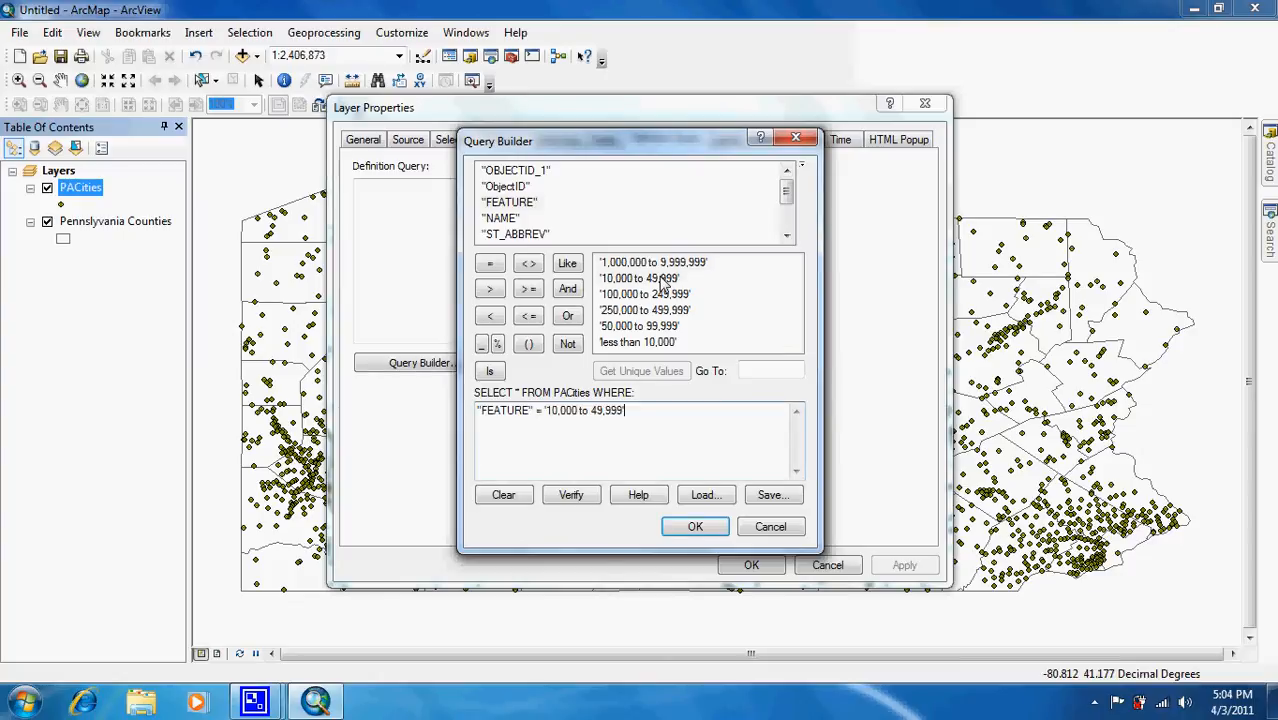
left_click(692, 527)
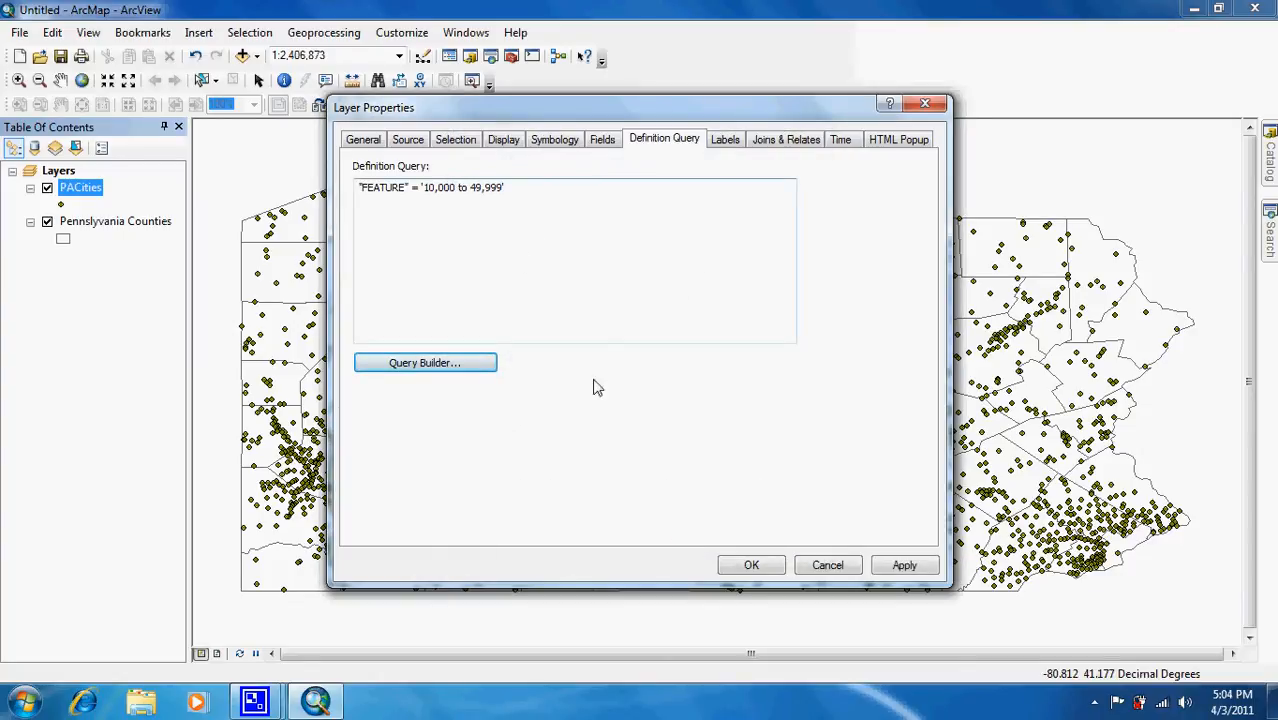
left_click(751, 565)
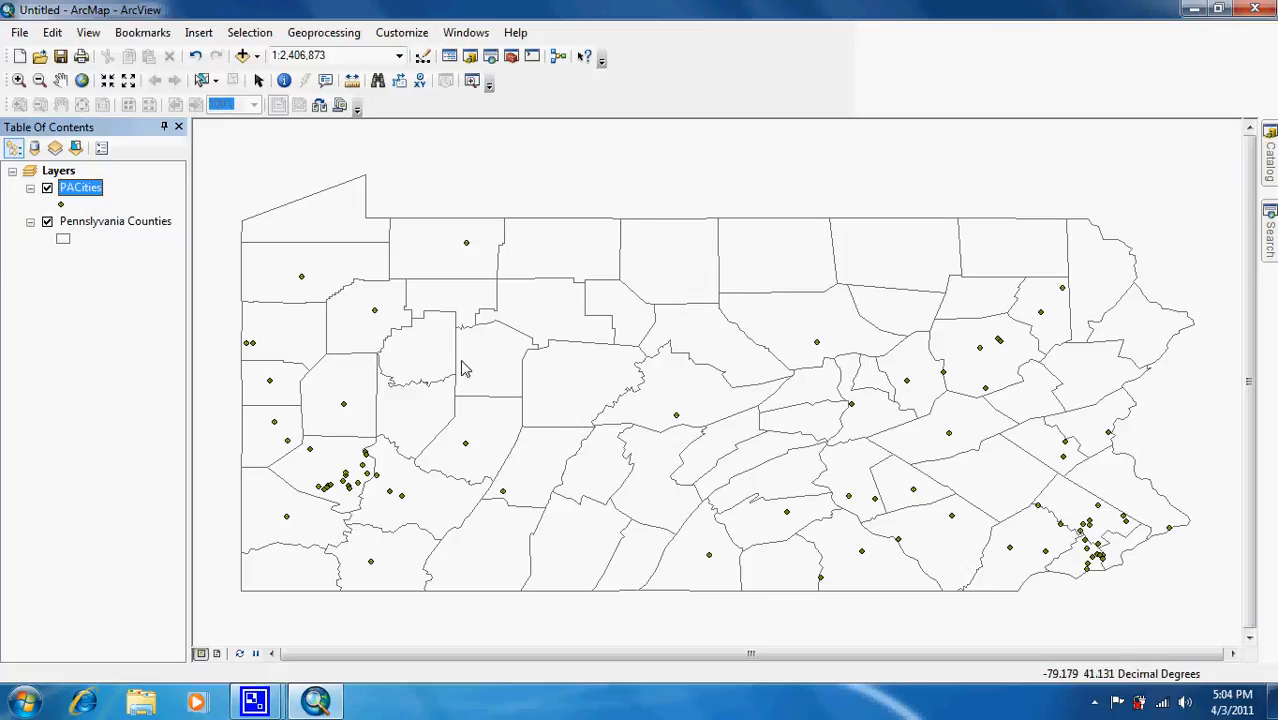
Step: Rename the filtered PACities layer as "Population 10,000 to 49,999"
double_click(82, 189)
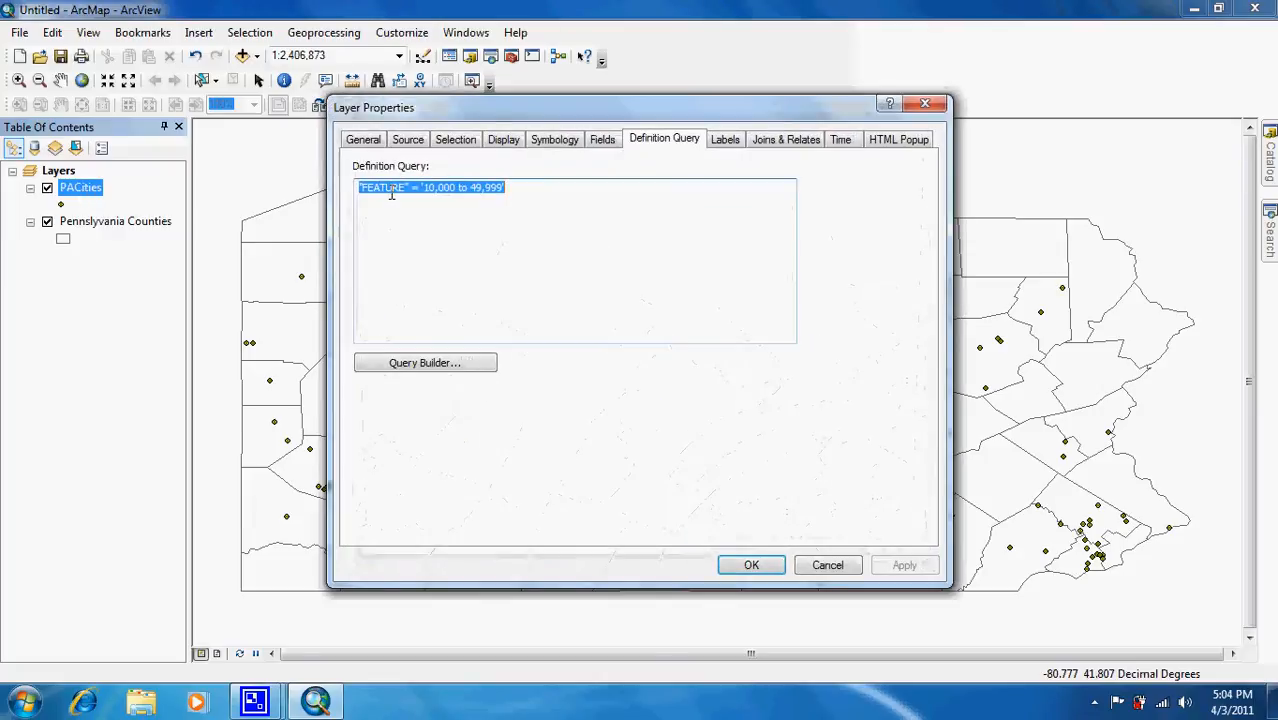
left_click(364, 140)
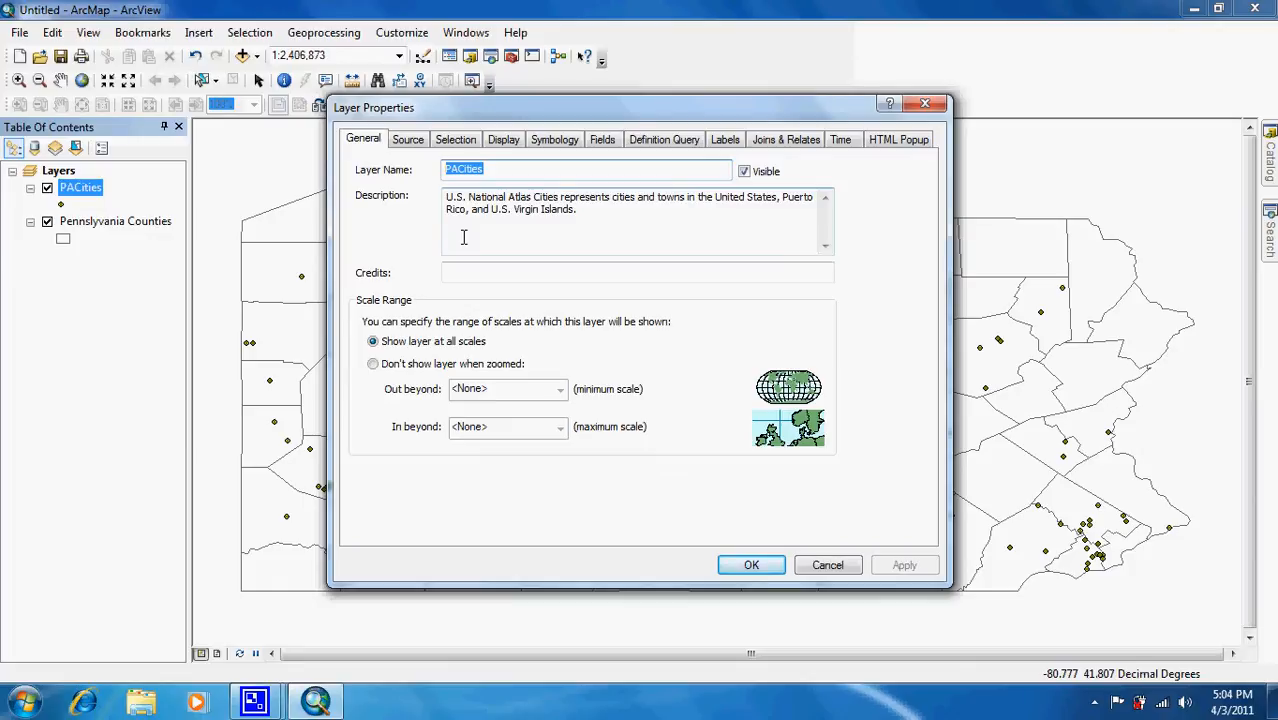
type("Population 10,000 to 49,999")
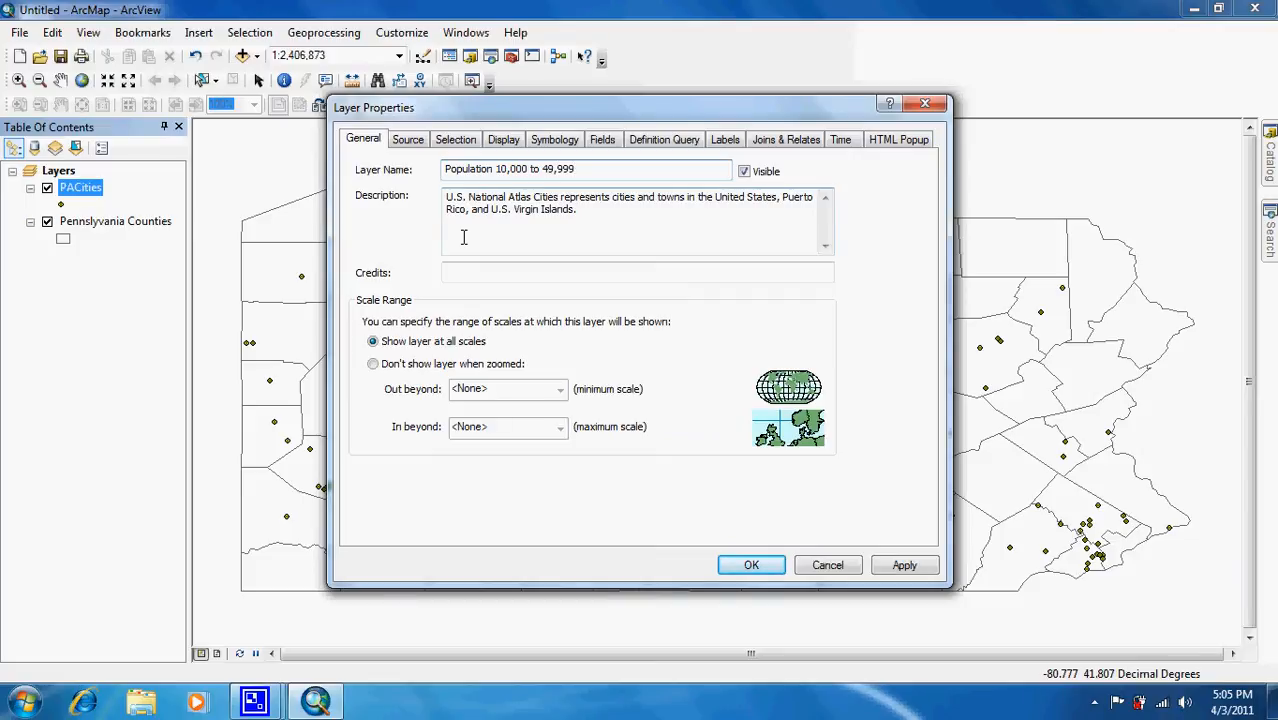
left_click(751, 565)
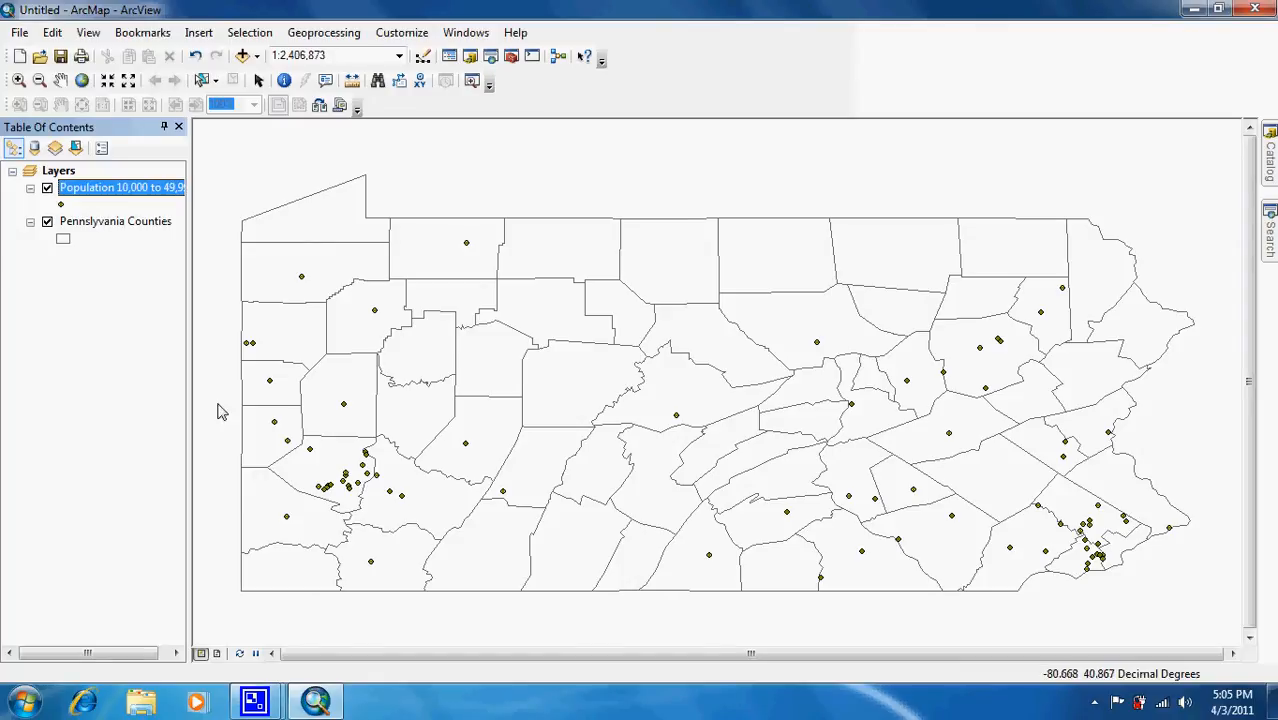
Step: Change the population layer's point symbol to Circle 2 with size 6 and a dark blue color
left_click(60, 206)
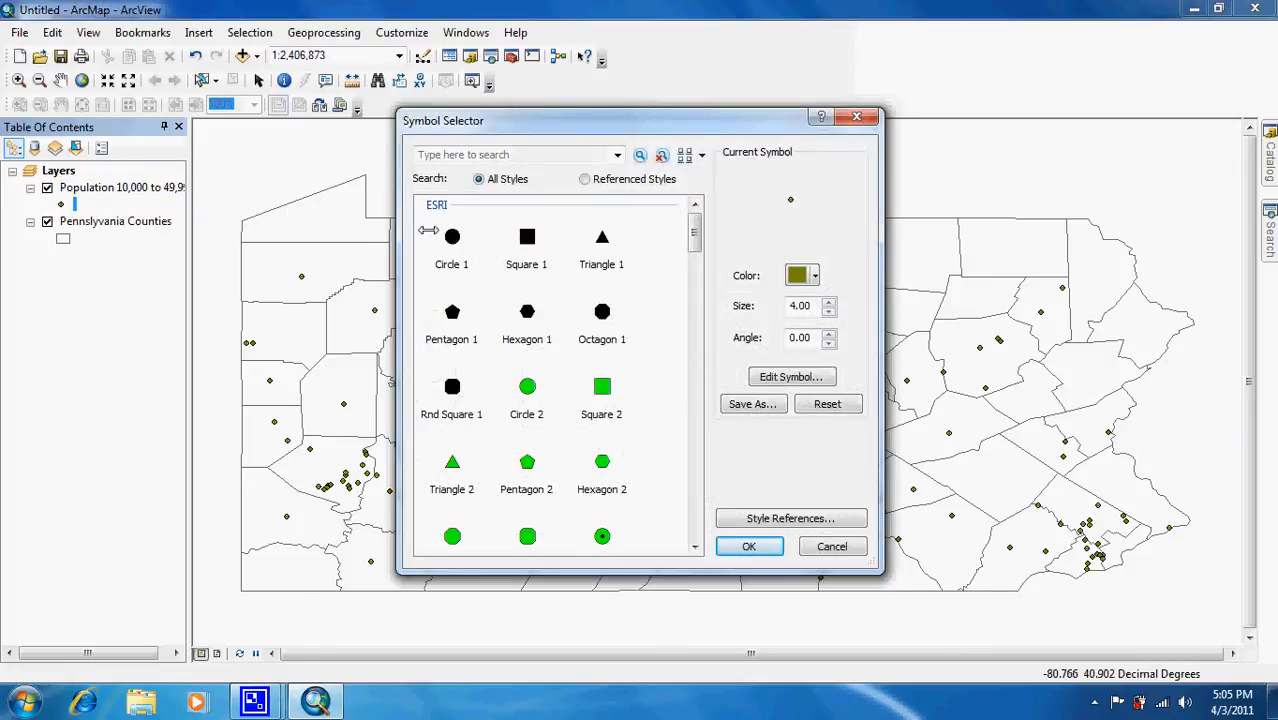
left_click(528, 394)
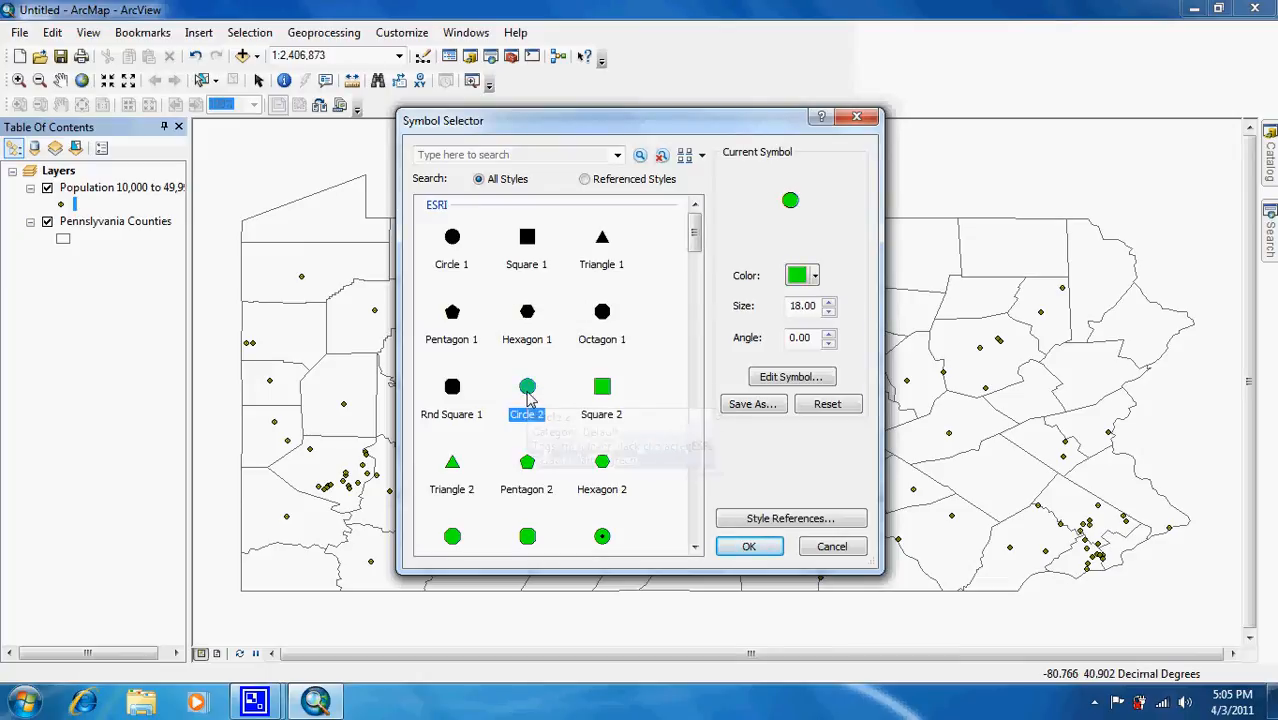
double_click(814, 306)
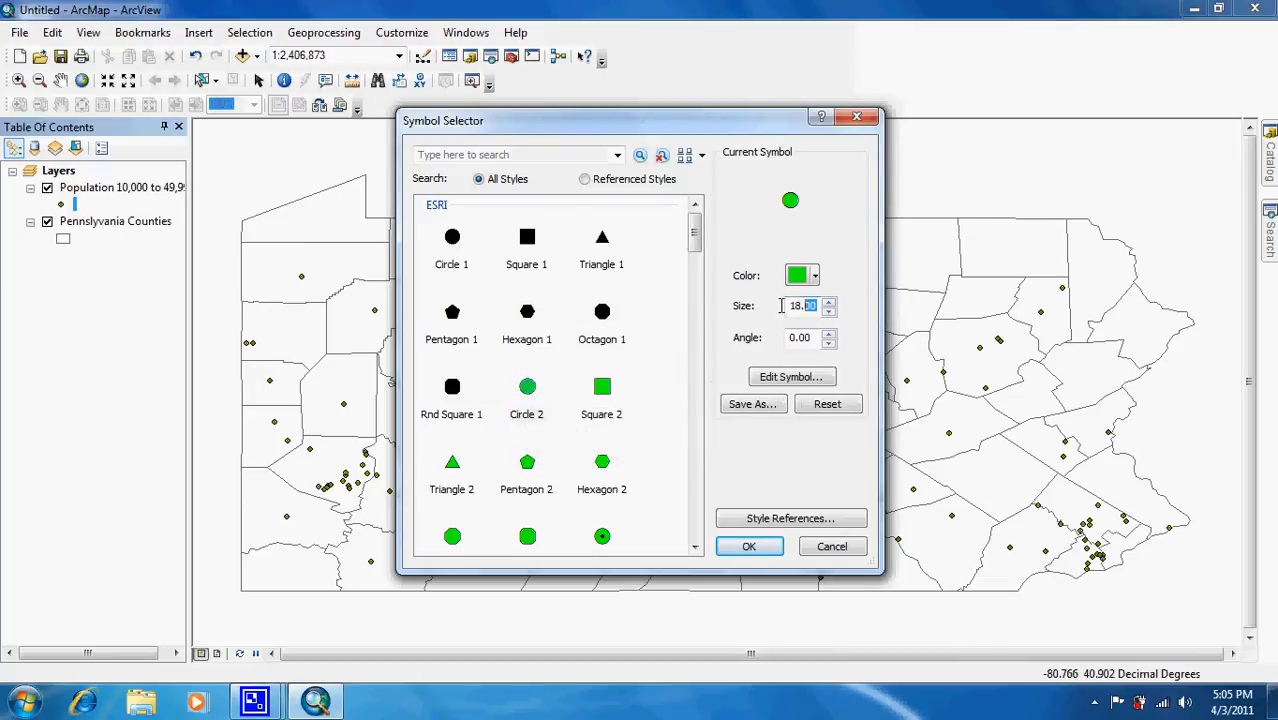
type("6")
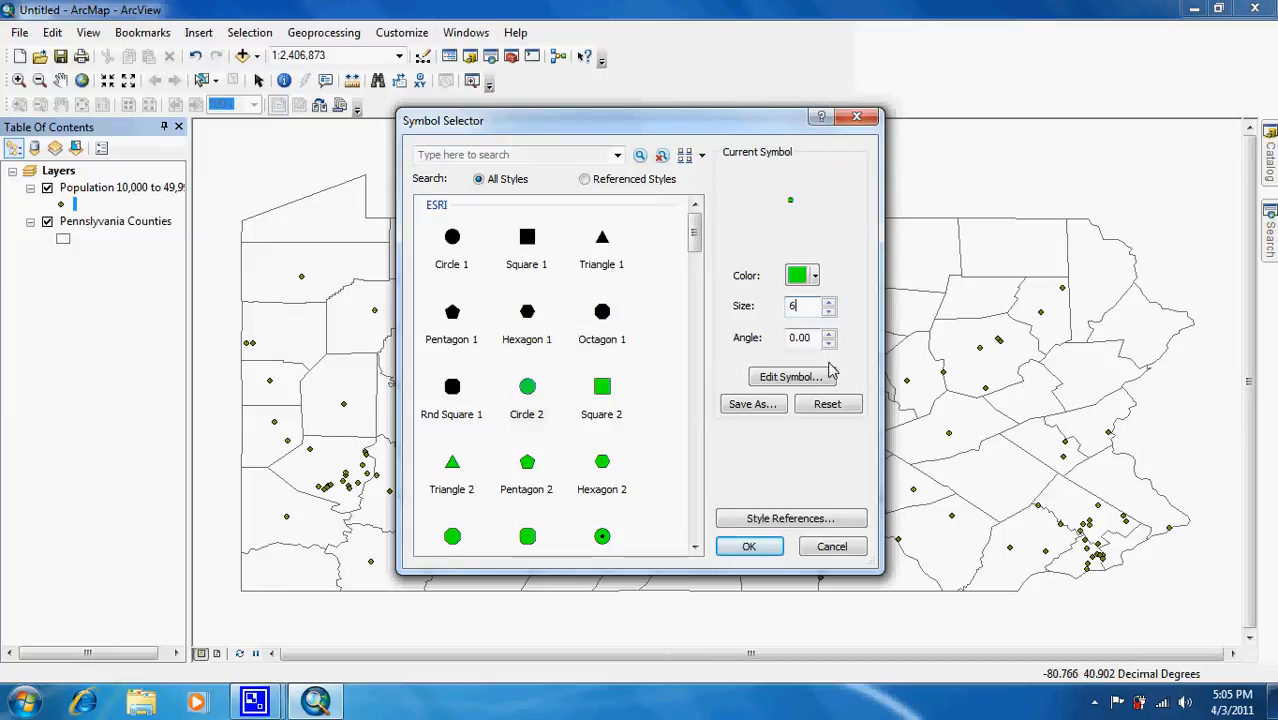
left_click(796, 278)
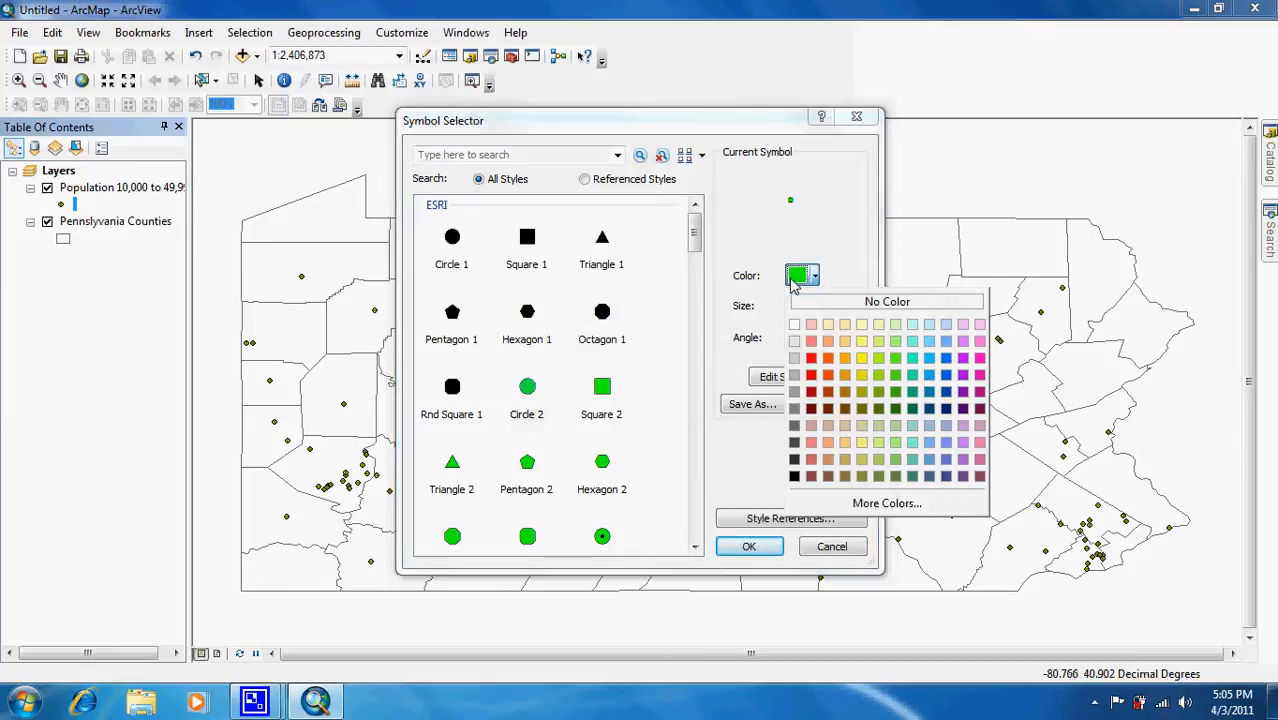
left_click(946, 410)
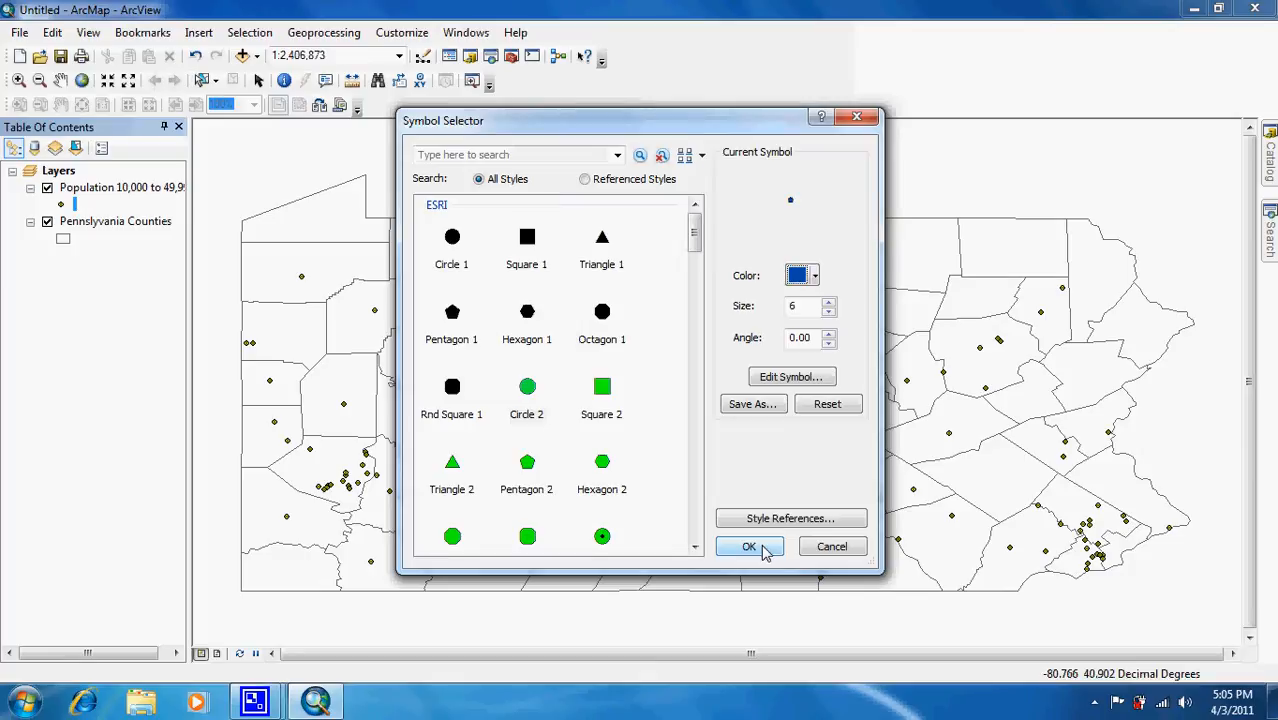
left_click(760, 550)
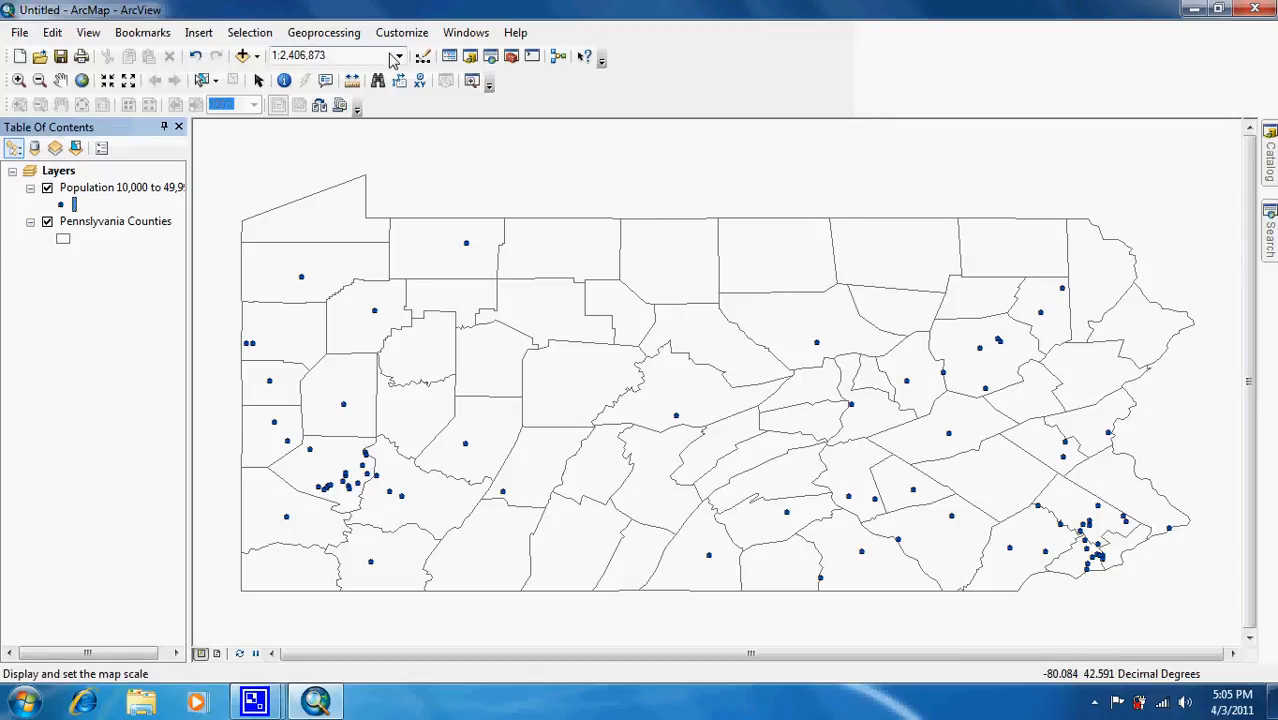
Step: Add a second copy of the PACities dataset from UnitedStates.gdb to the map
left_click(243, 56)
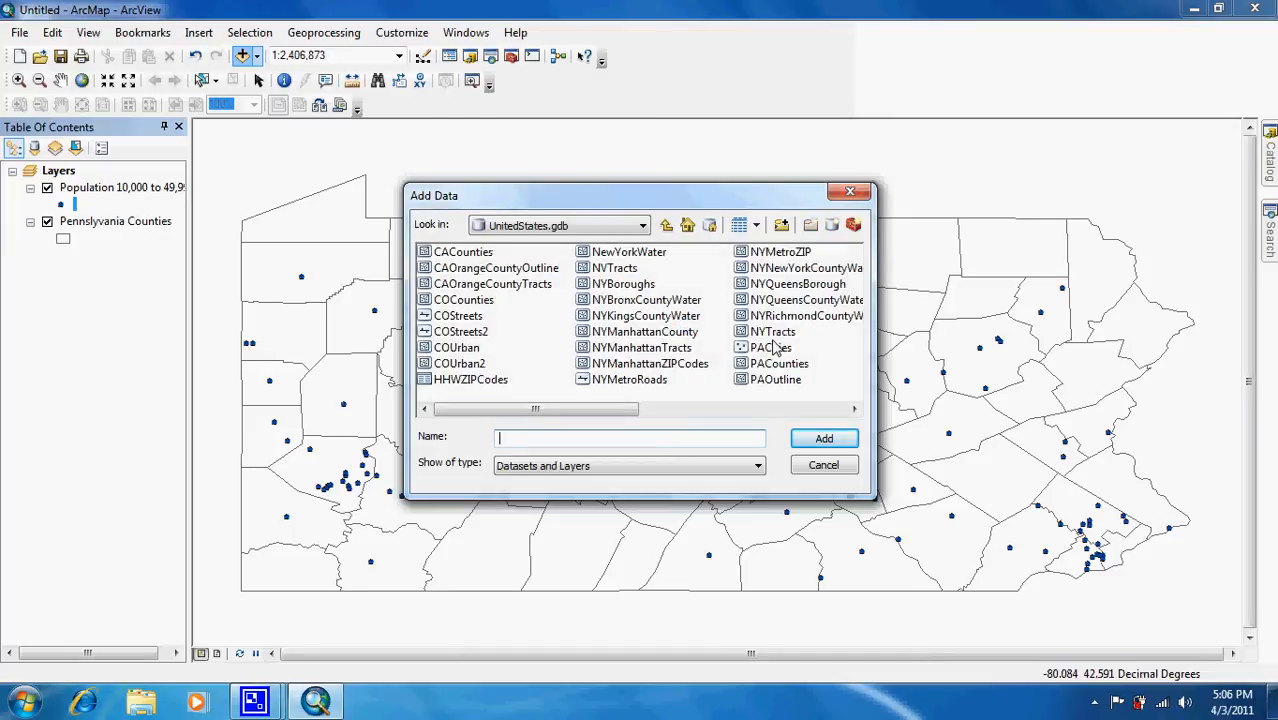
left_click(771, 349)
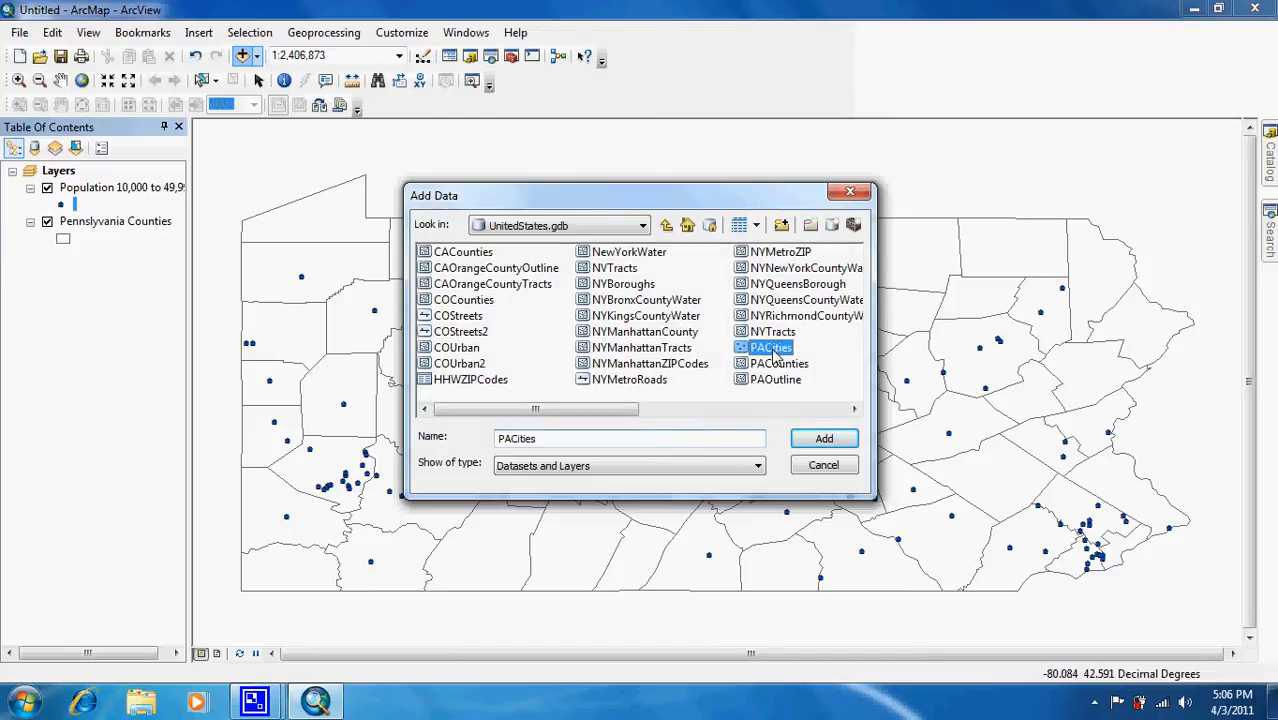
double_click(773, 349)
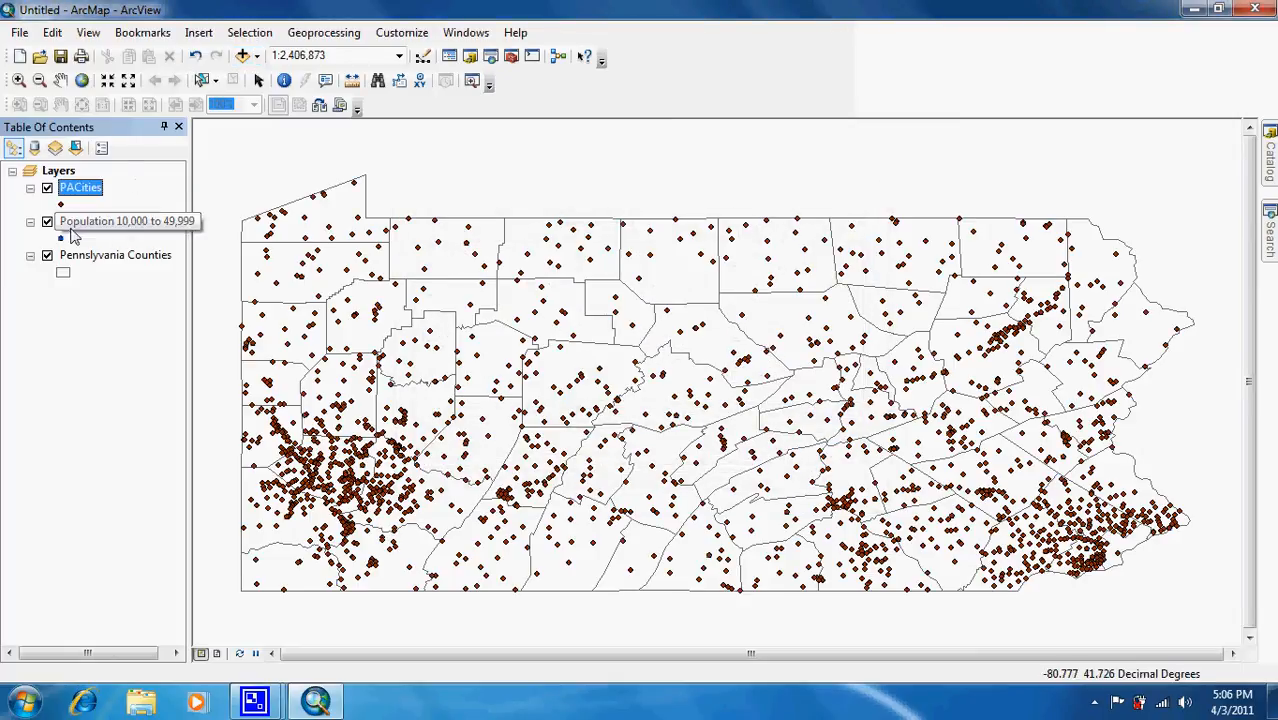
Step: Build the definition query "STATUS" = 'County Seat' for the new PACities layer
double_click(84, 189)
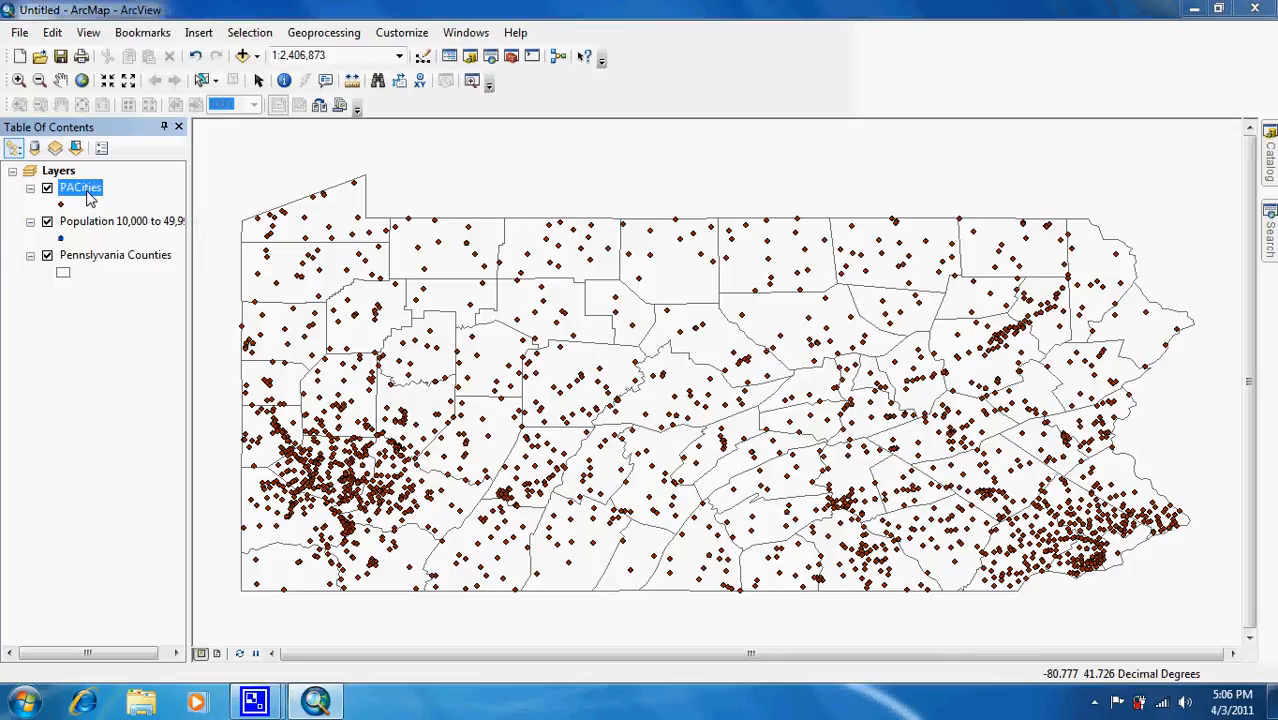
left_click(687, 142)
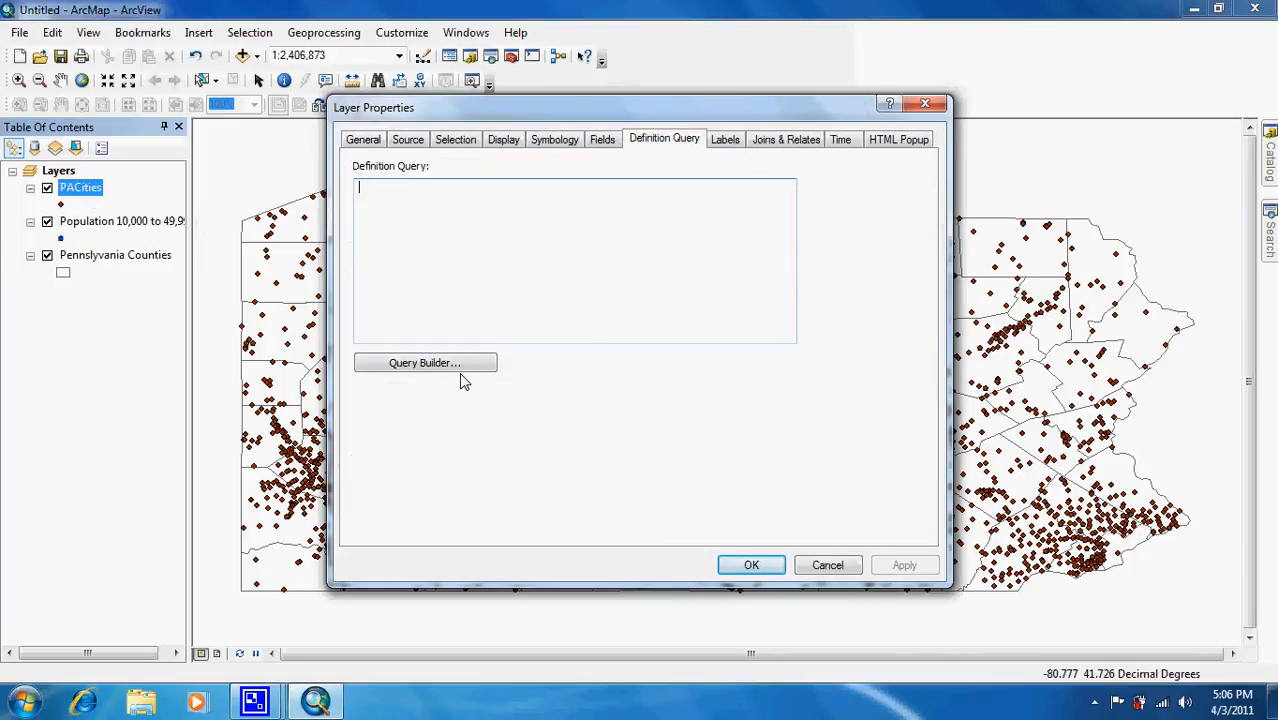
left_click(445, 365)
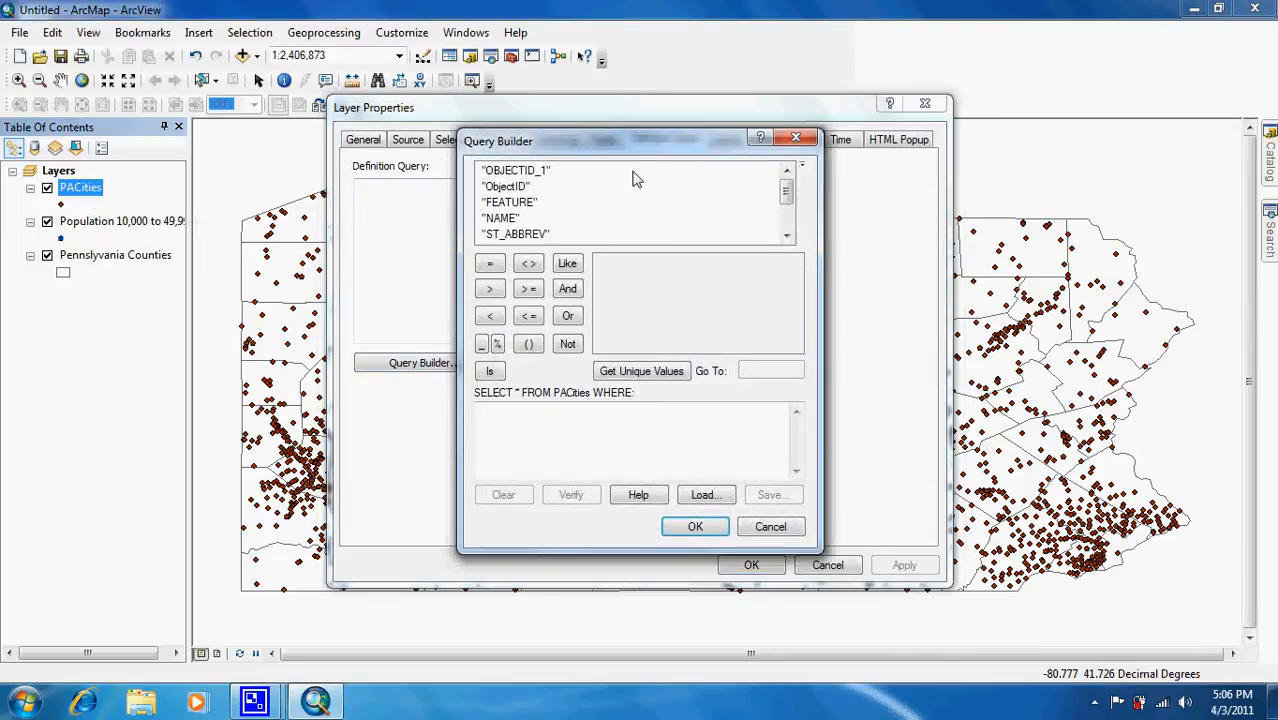
left_click_drag(786, 192, 787, 214)
double_click(514, 234)
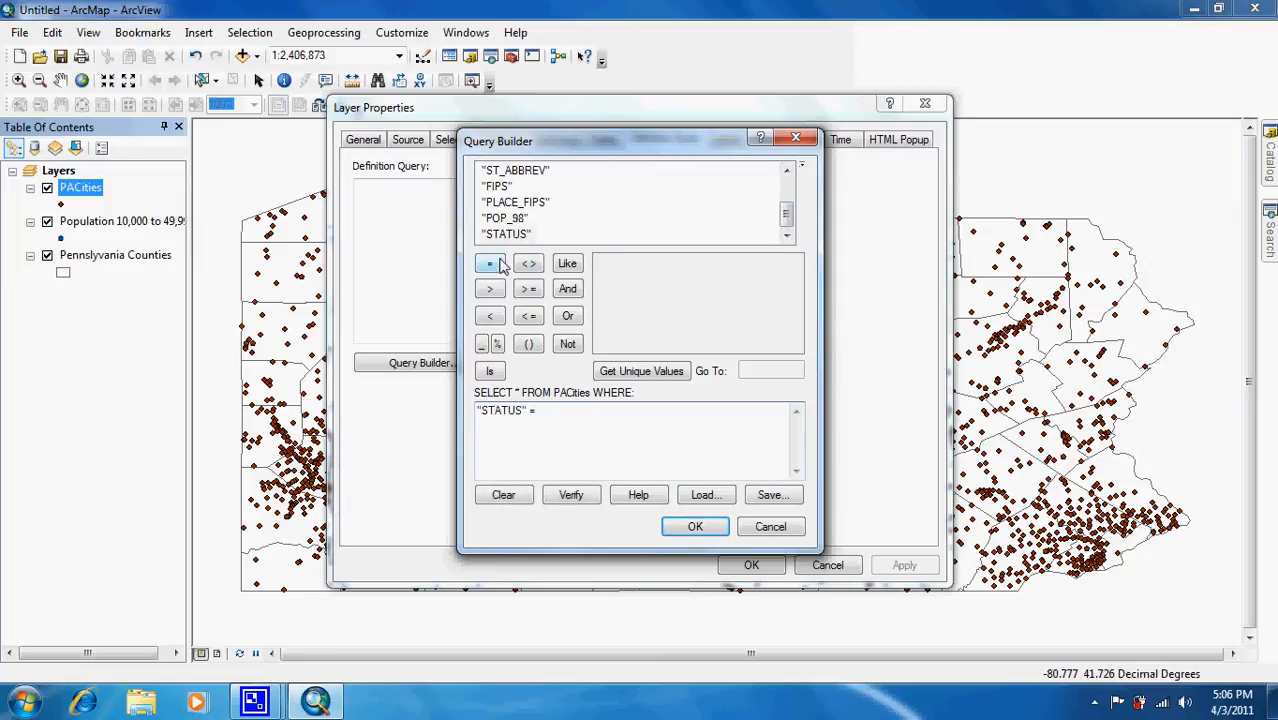
left_click(641, 371)
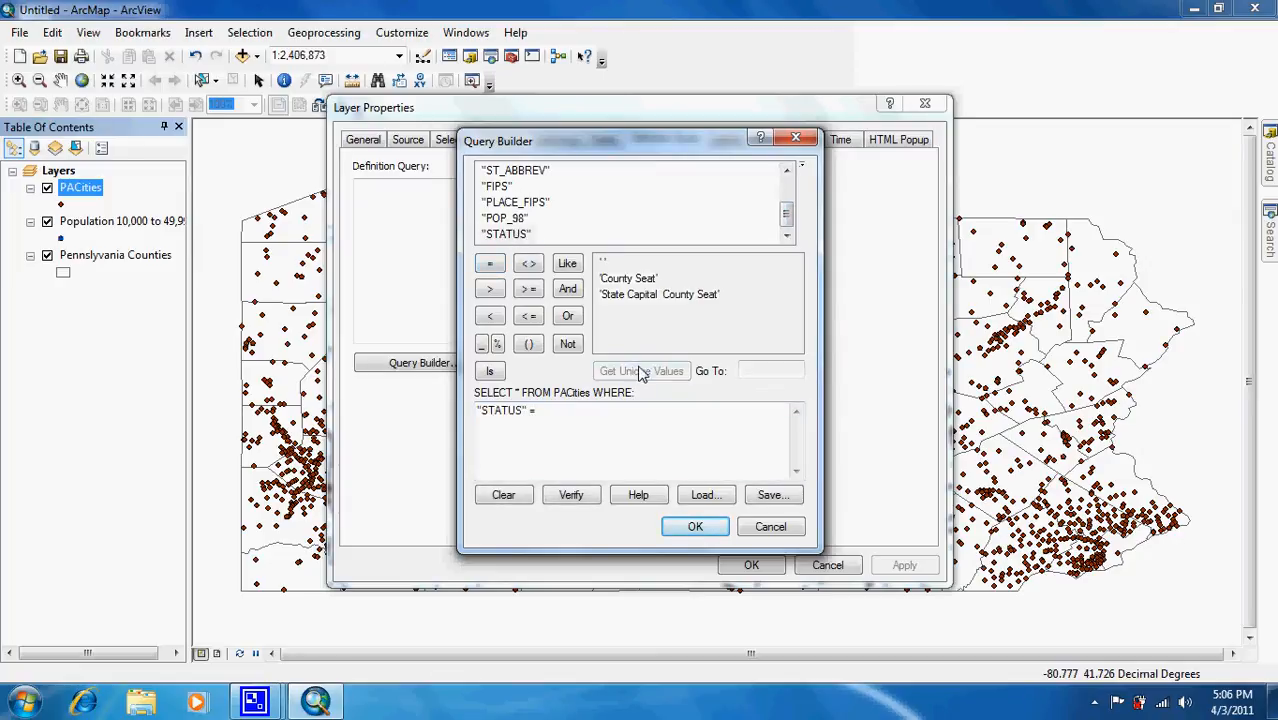
double_click(641, 280)
left_click(694, 526)
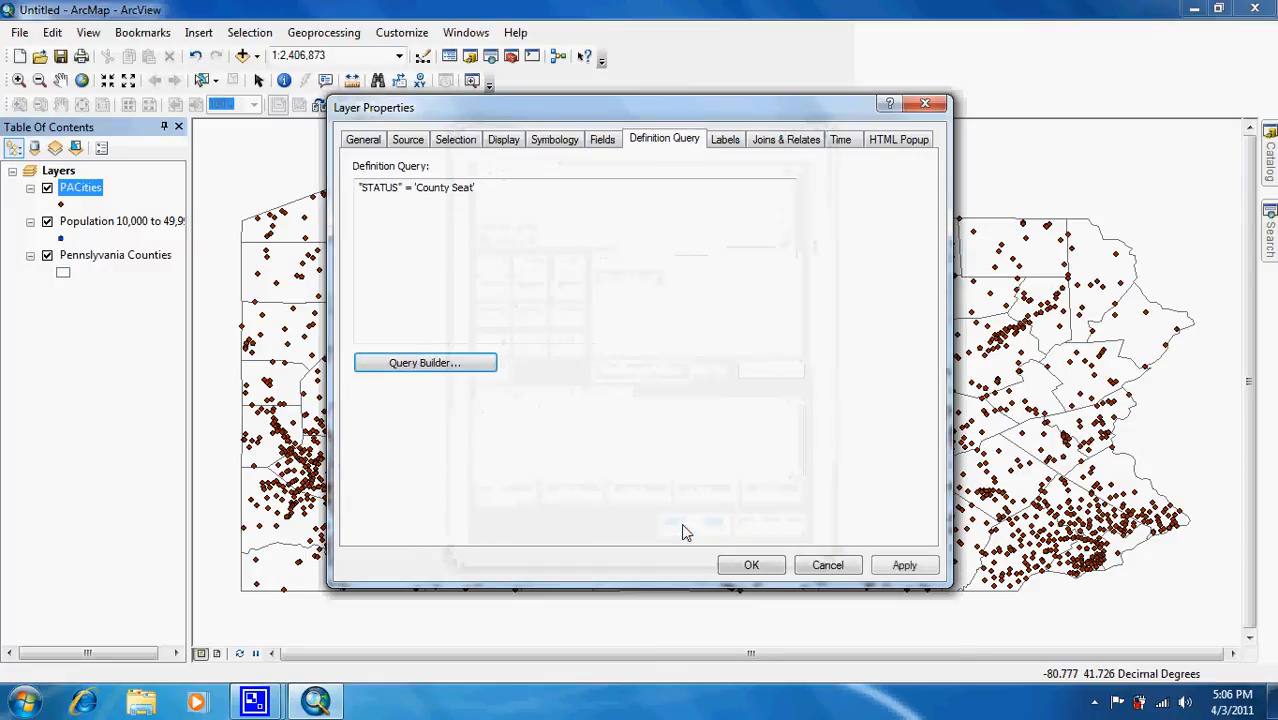
Step: Change the new PACities layer's point symbol to Square 2 with a dark green color and size 6
left_click(552, 142)
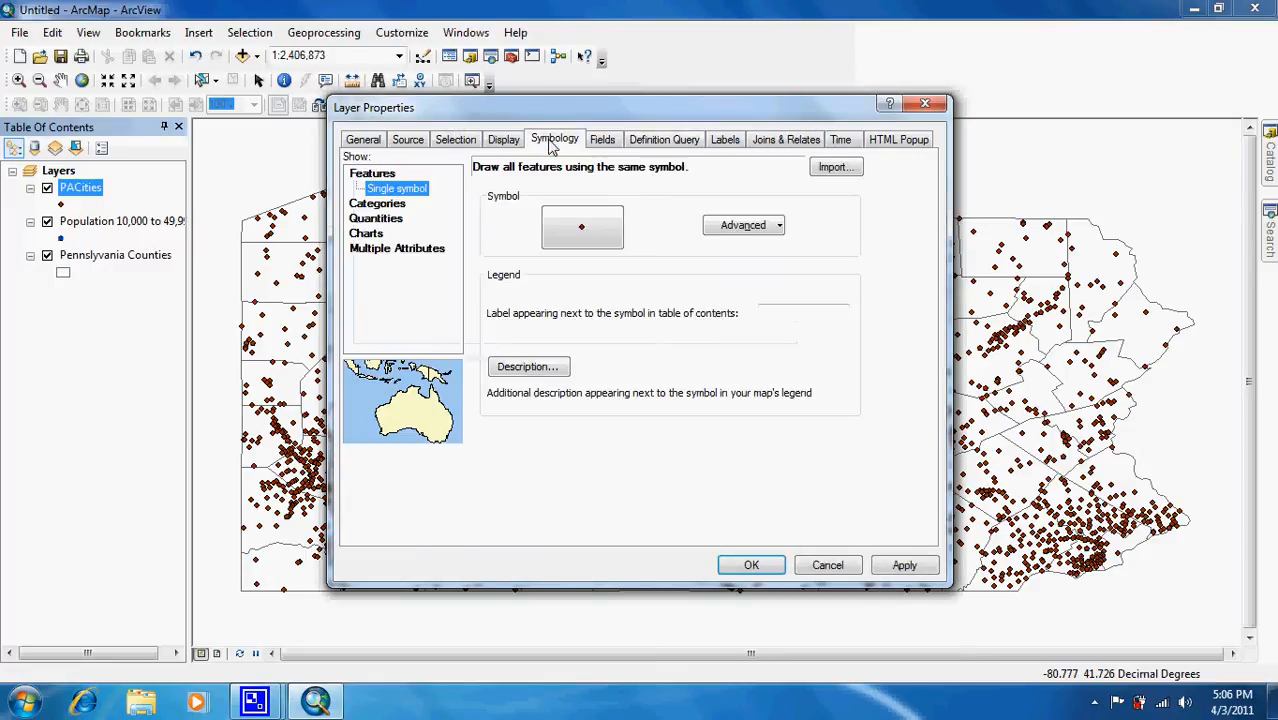
left_click(574, 236)
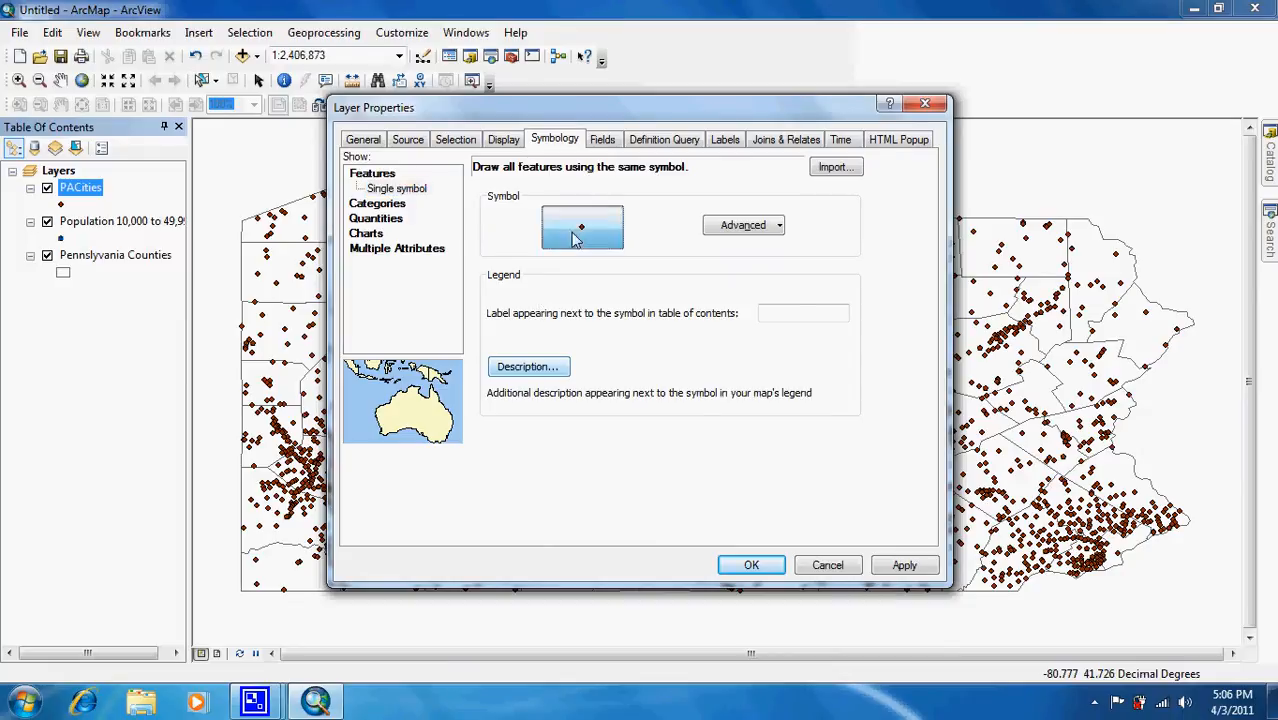
left_click(602, 388)
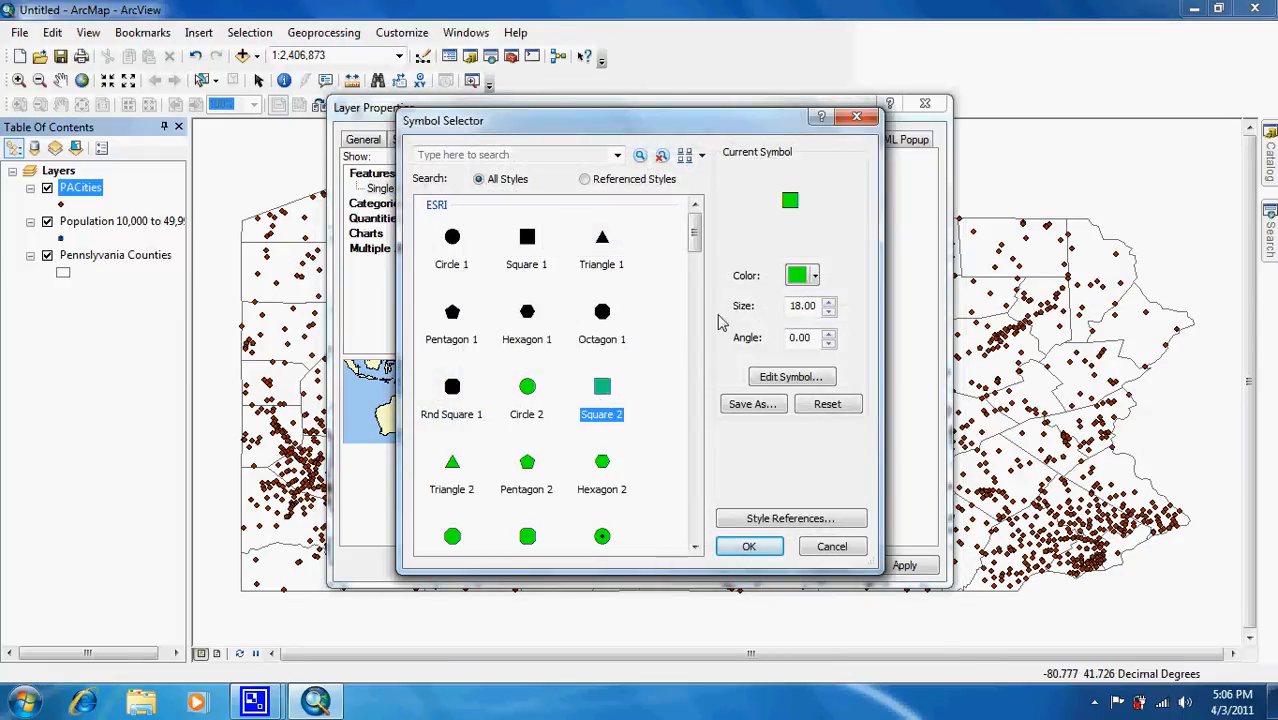
left_click(797, 280)
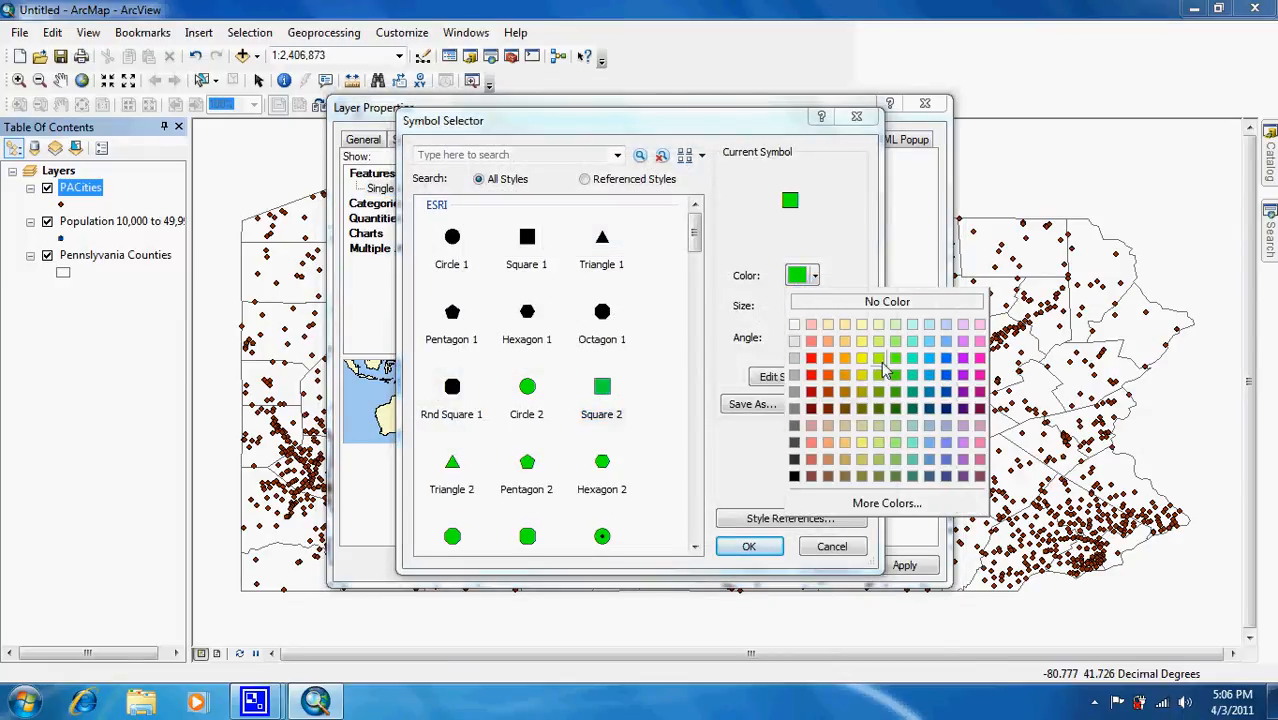
left_click(896, 394)
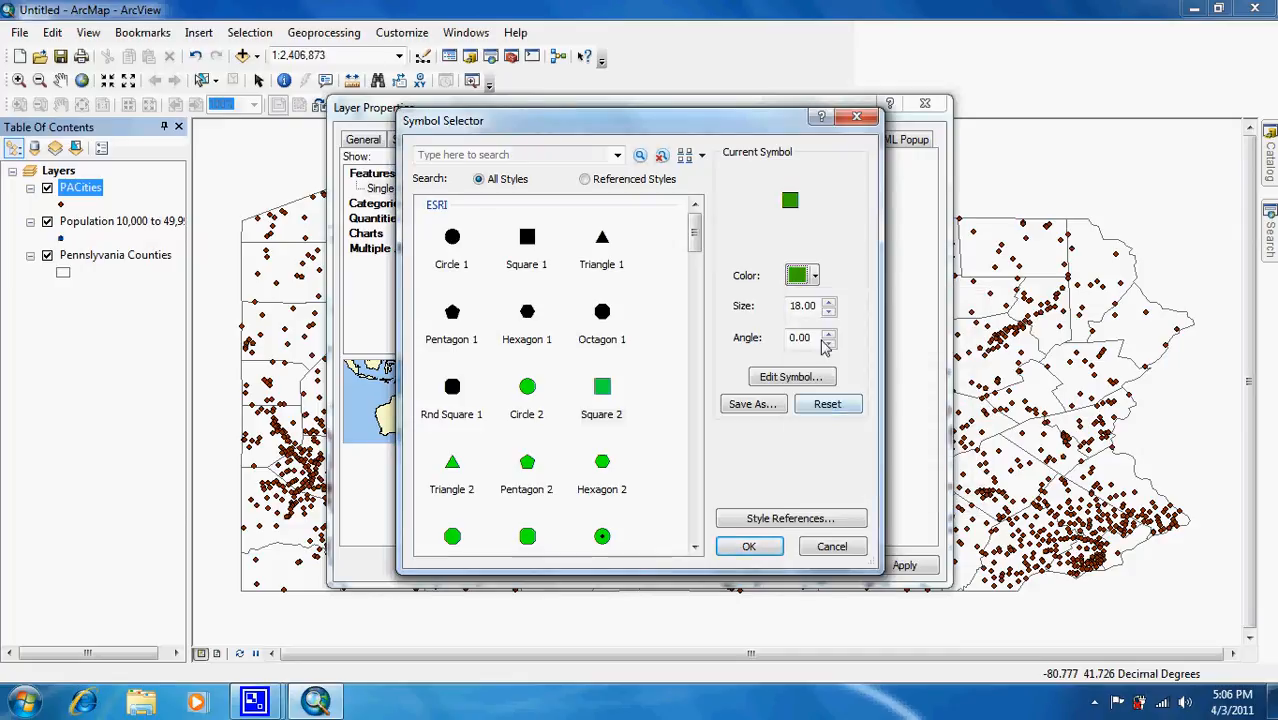
left_click_drag(818, 305, 768, 313)
type("6")
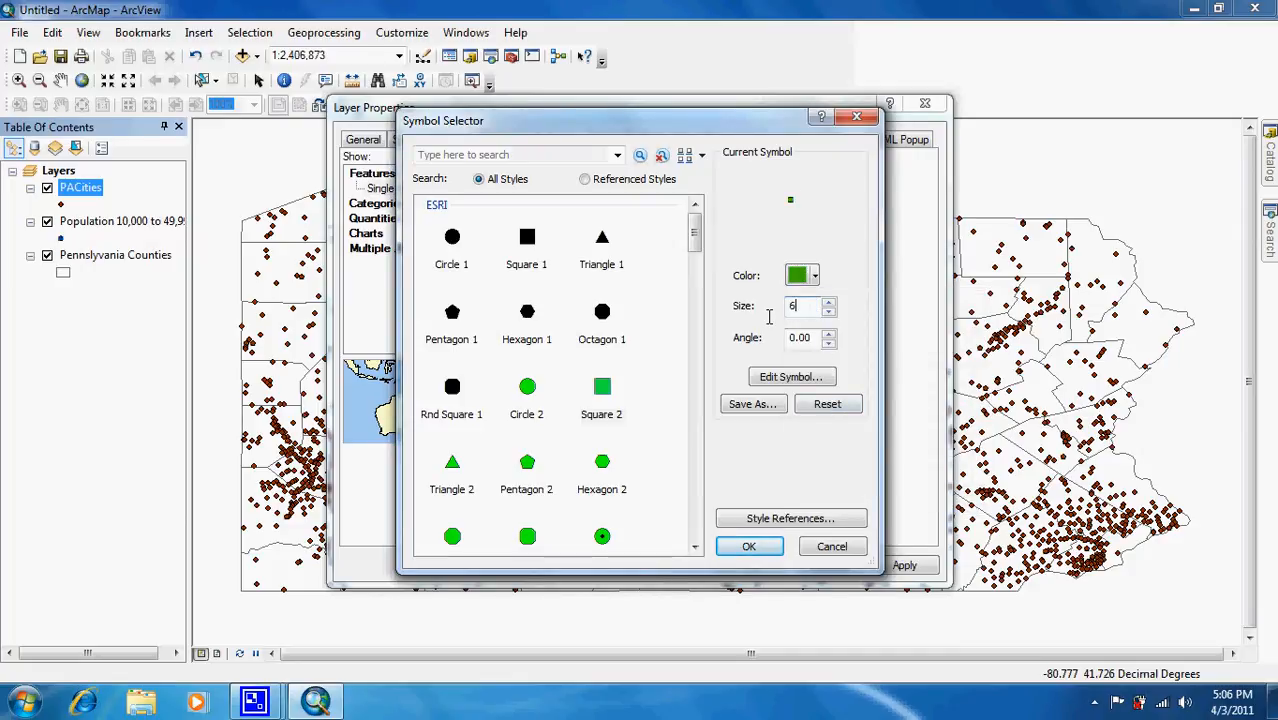
left_click(750, 549)
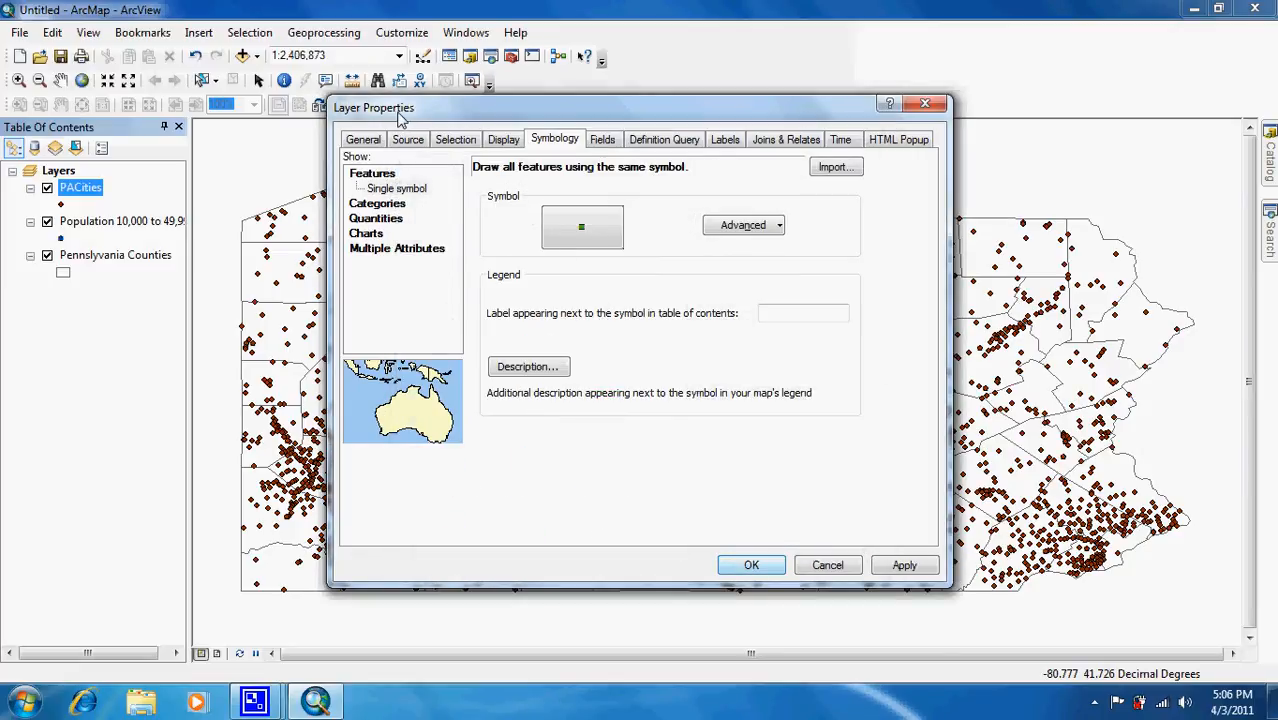
Step: Rename the new PACities layer as "County Seats" and apply its layer properties
left_click(363, 140)
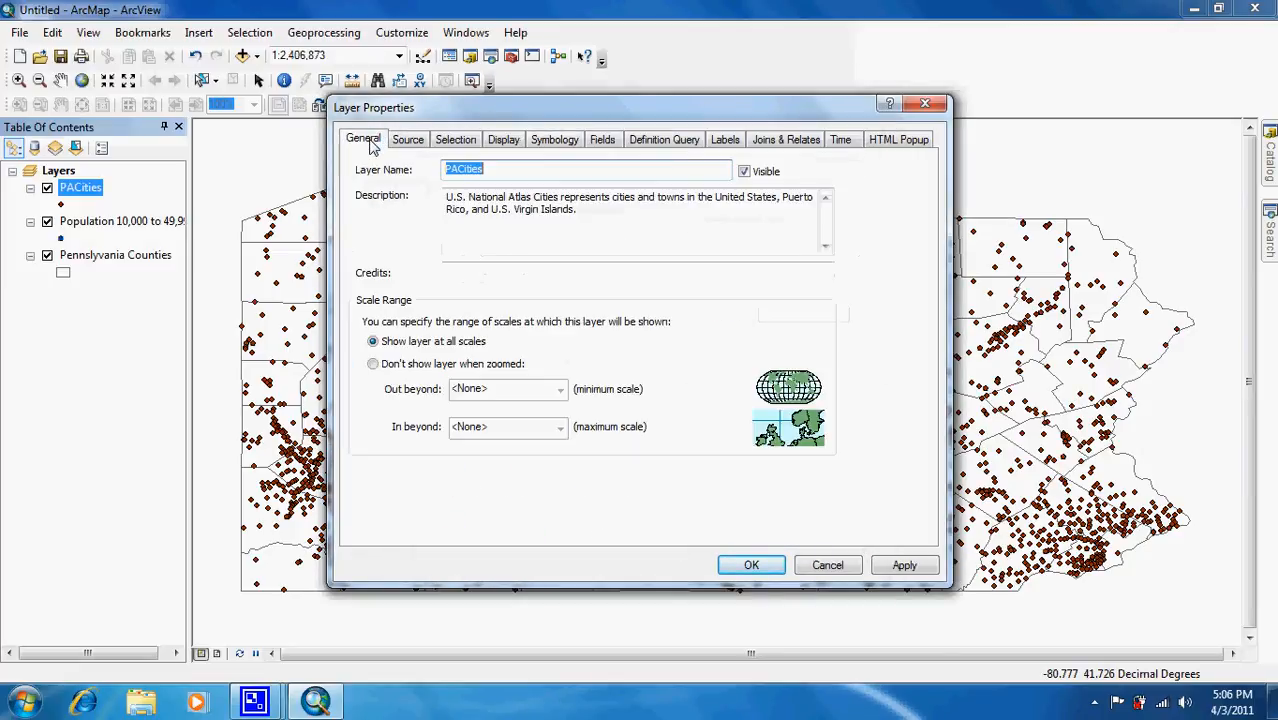
type("County S")
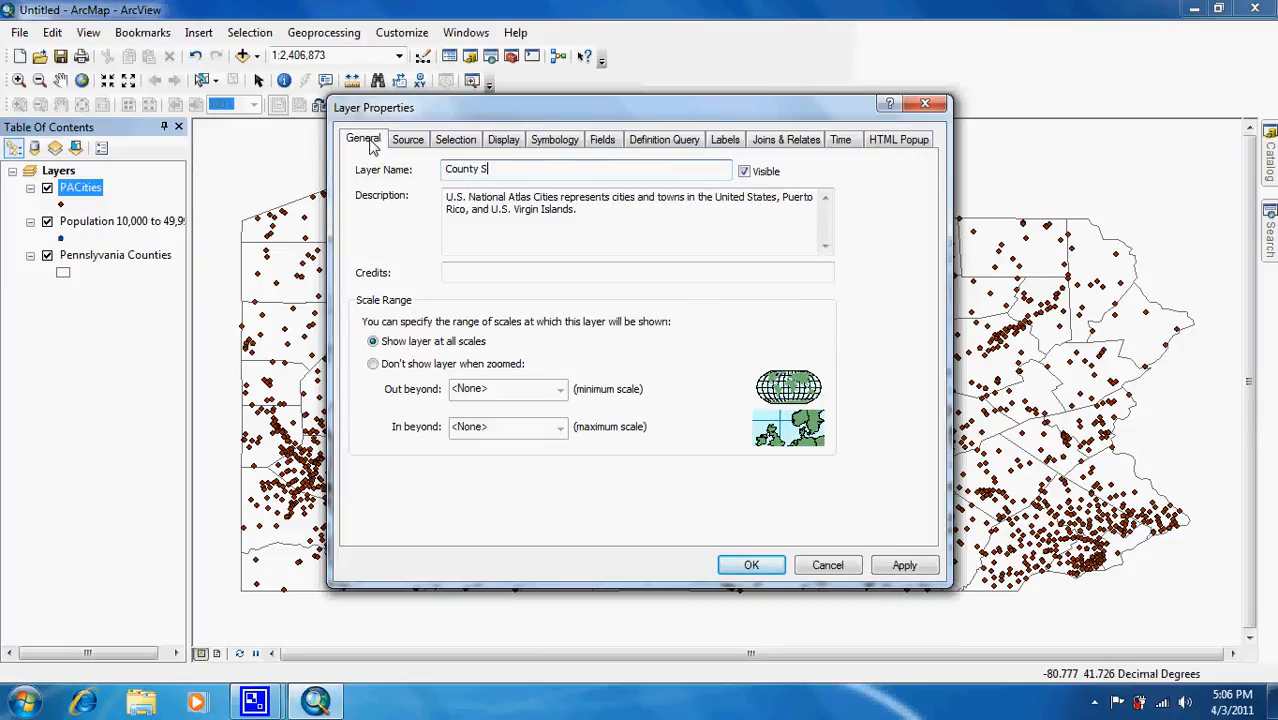
type("eats")
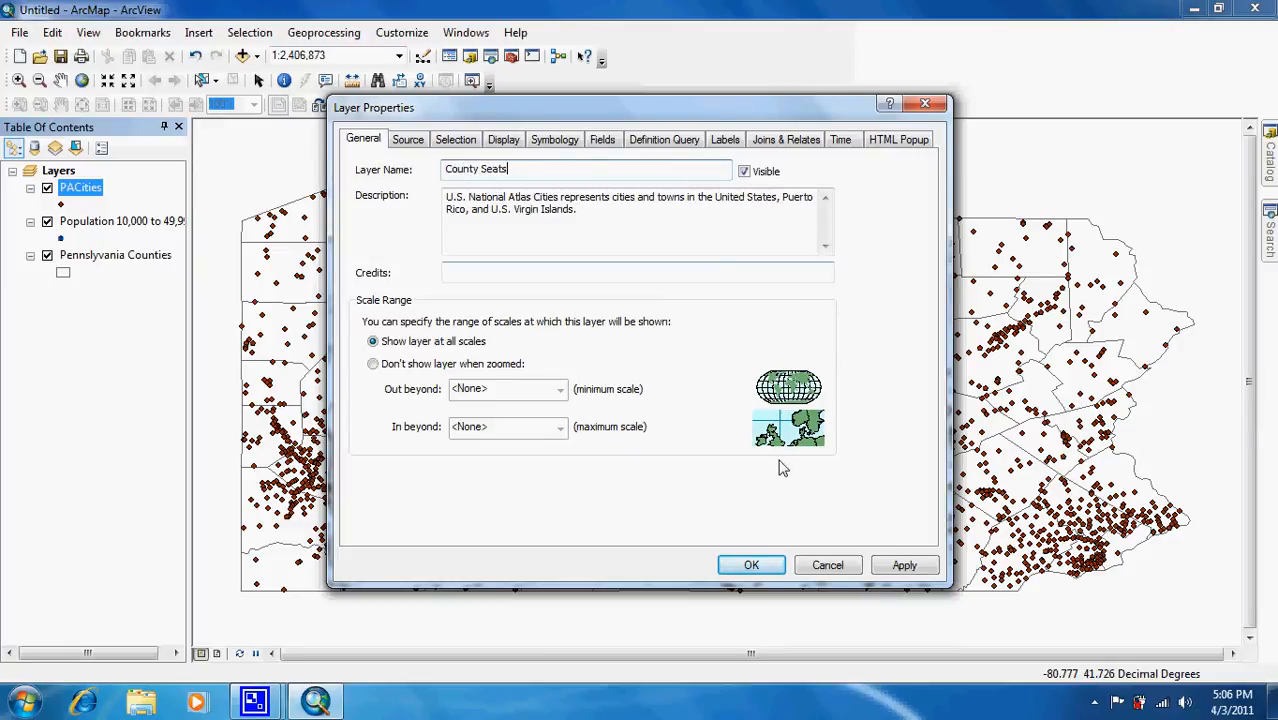
left_click(750, 564)
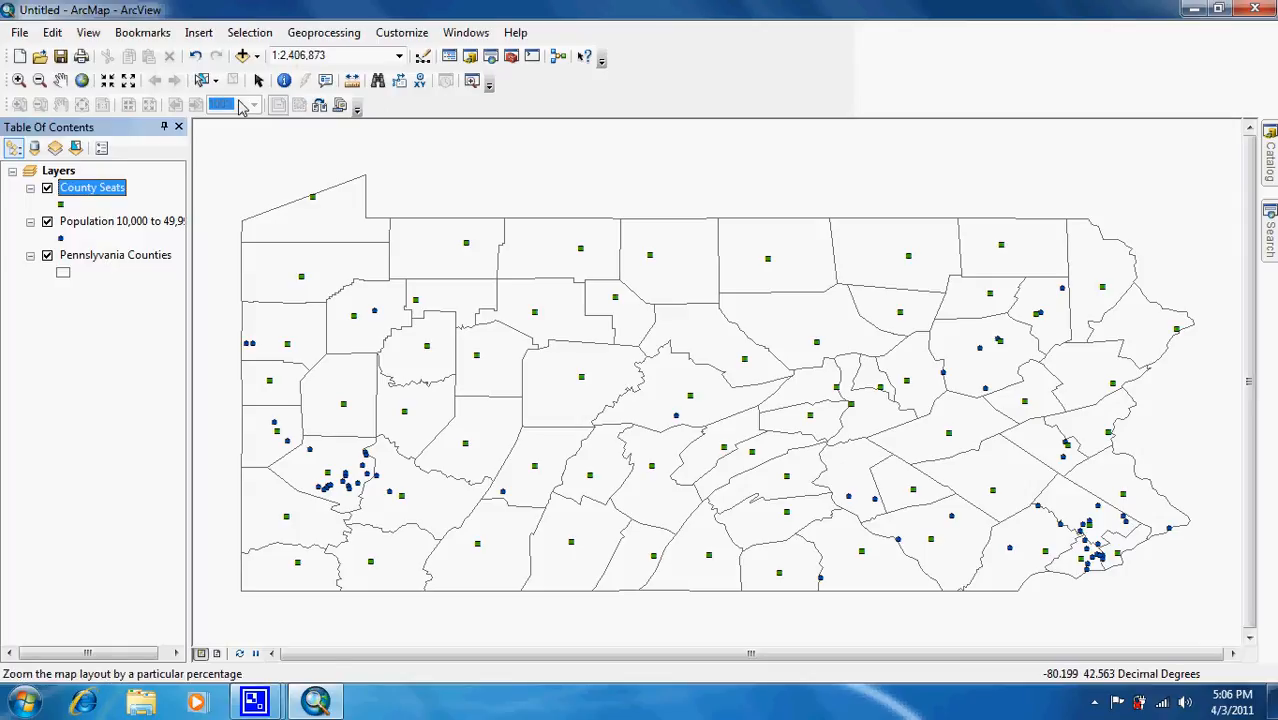
Step: Add a third copy of the PACities dataset from UnitedStates.gdb to the map
left_click(242, 56)
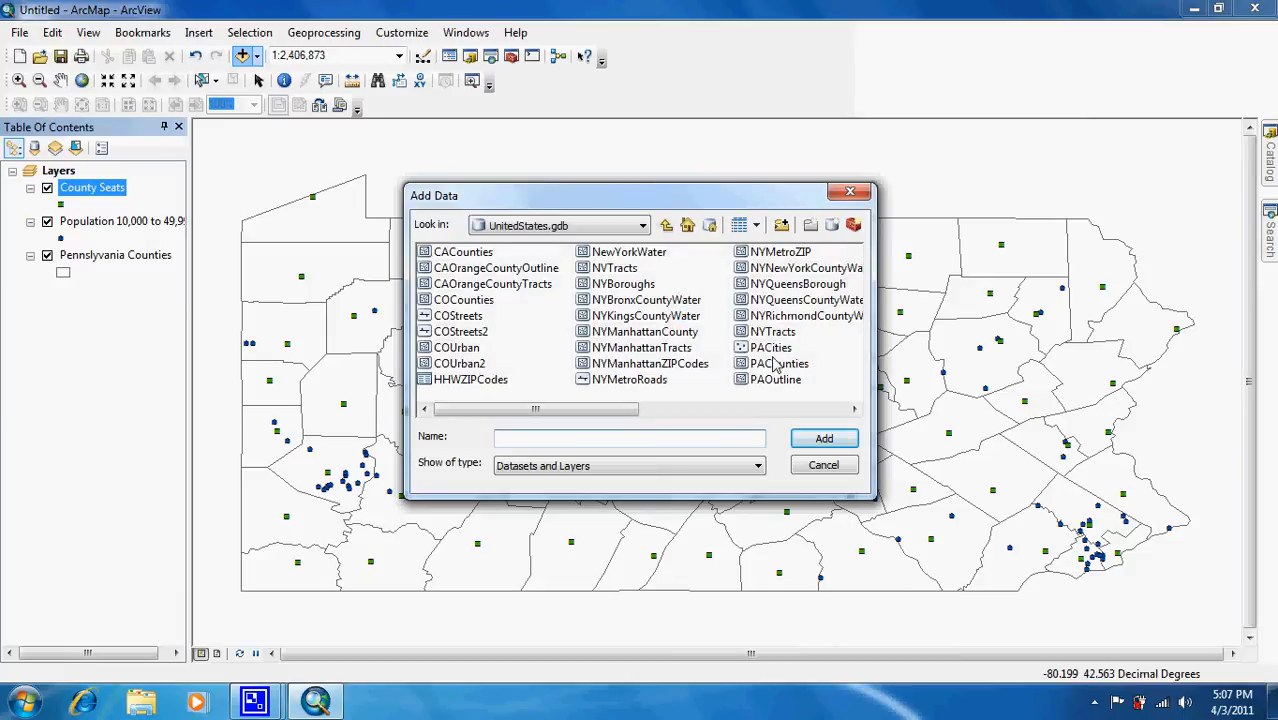
left_click(769, 349)
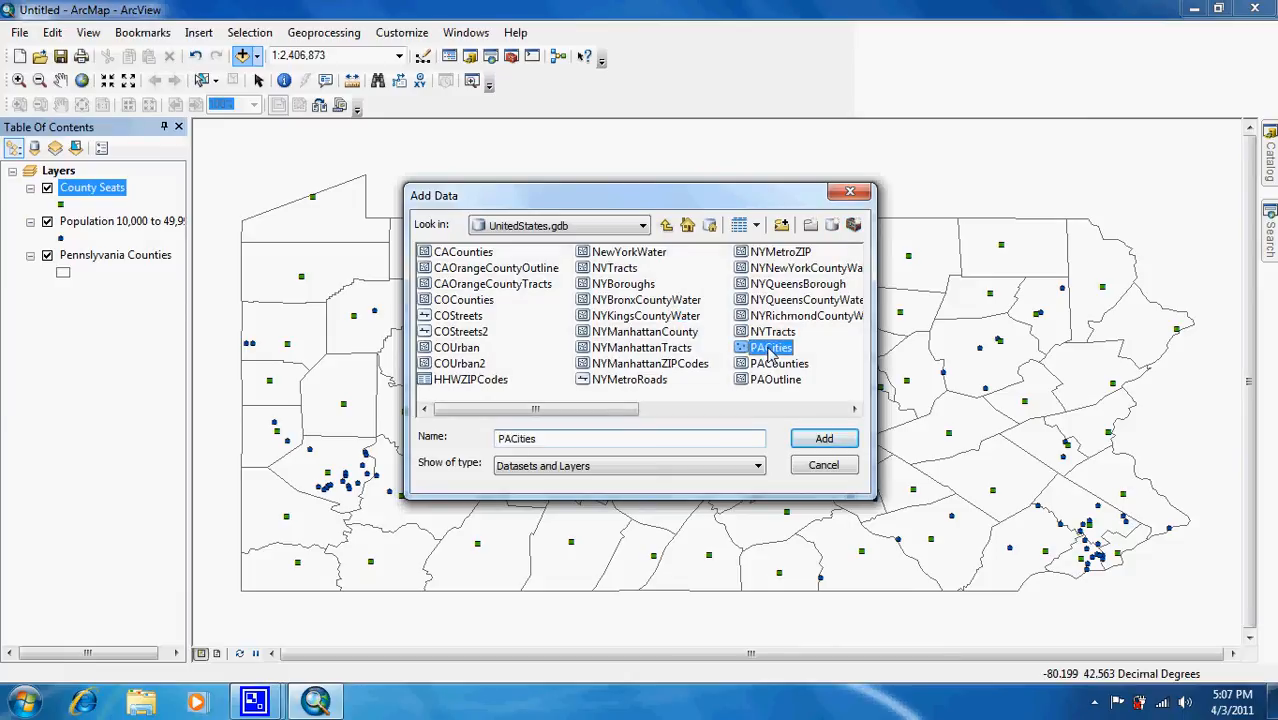
double_click(770, 349)
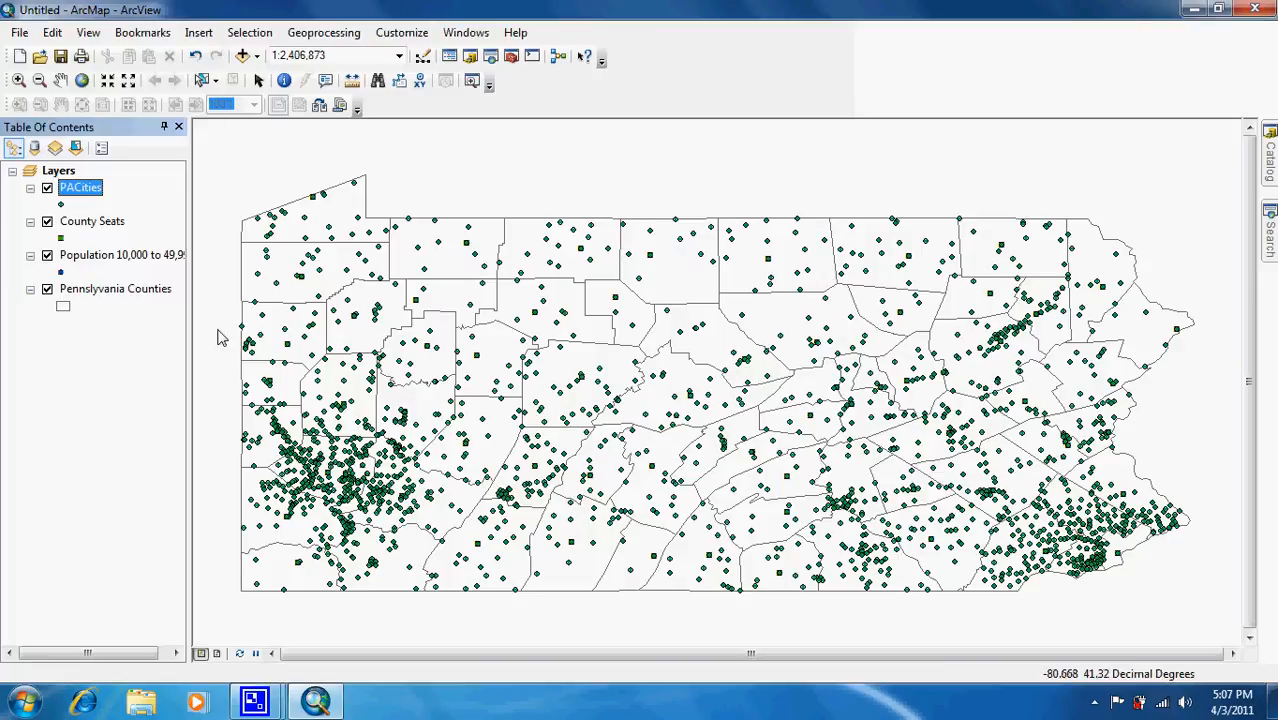
Step: Name the newest PACities layer "Capital" and build its definition query "STATUS" = 'State Capital County Seat'
double_click(83, 193)
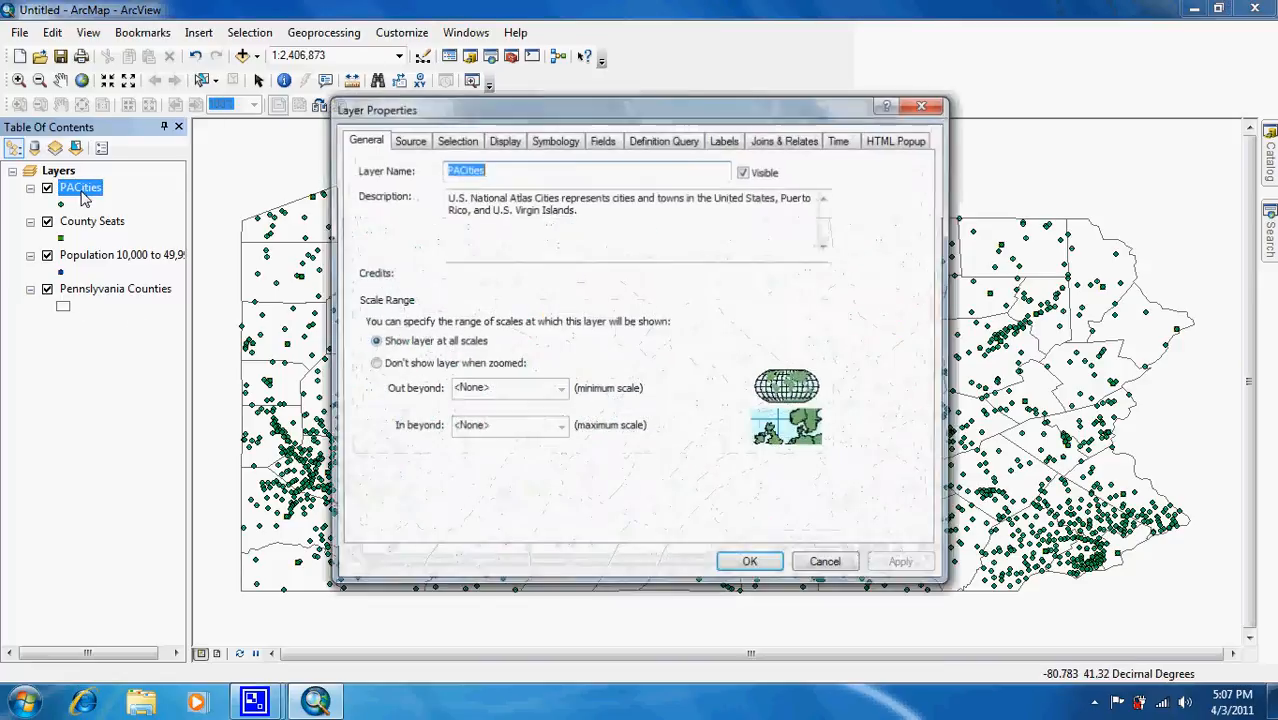
type("Capital")
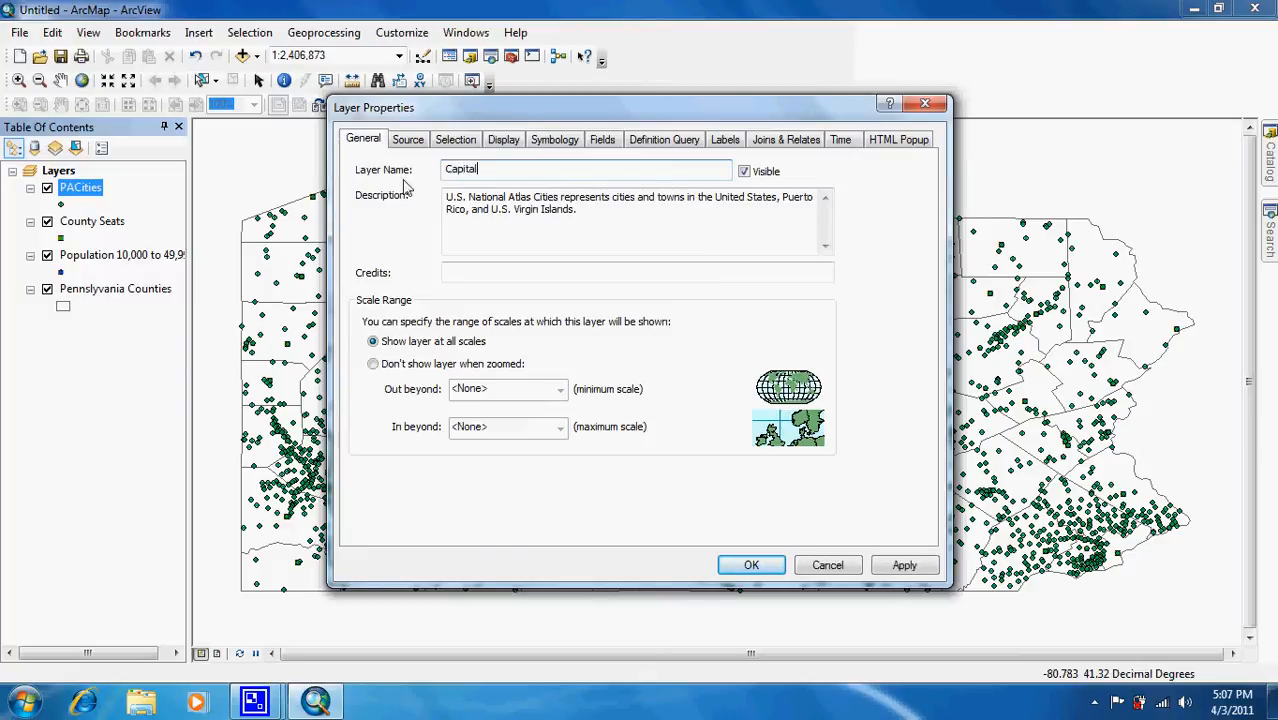
left_click(681, 140)
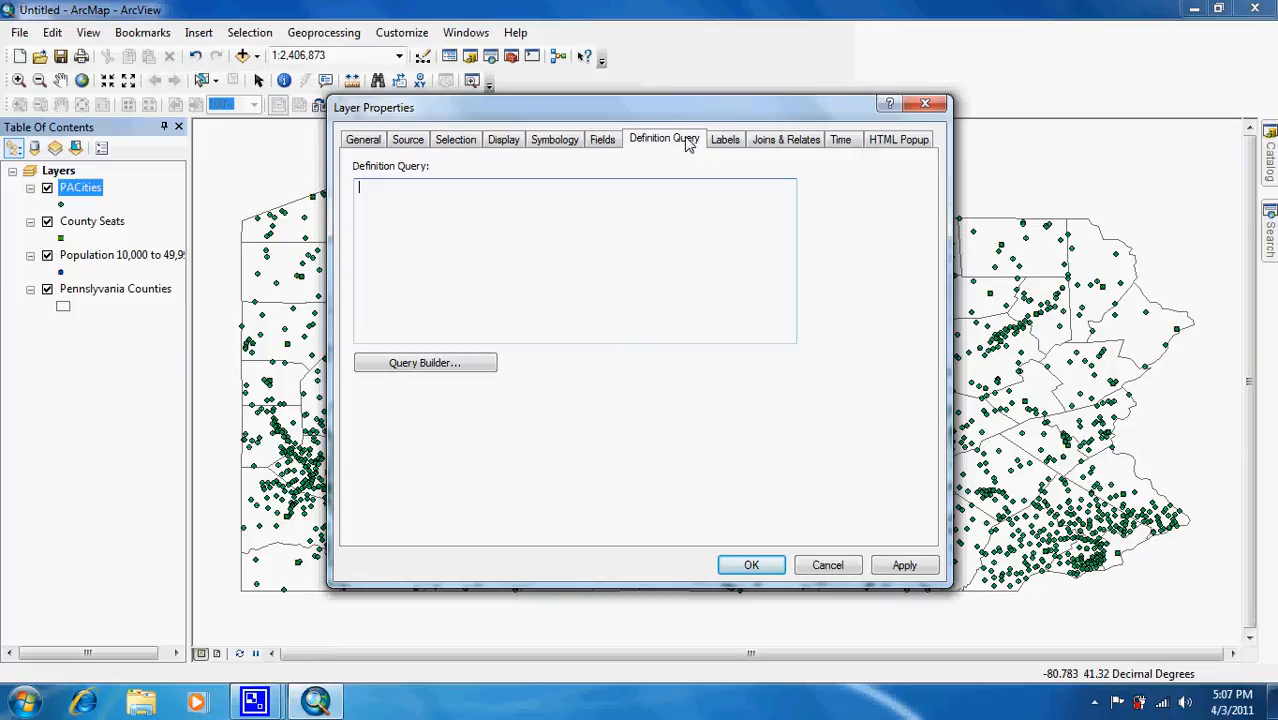
left_click(445, 365)
left_click_drag(785, 197, 785, 220)
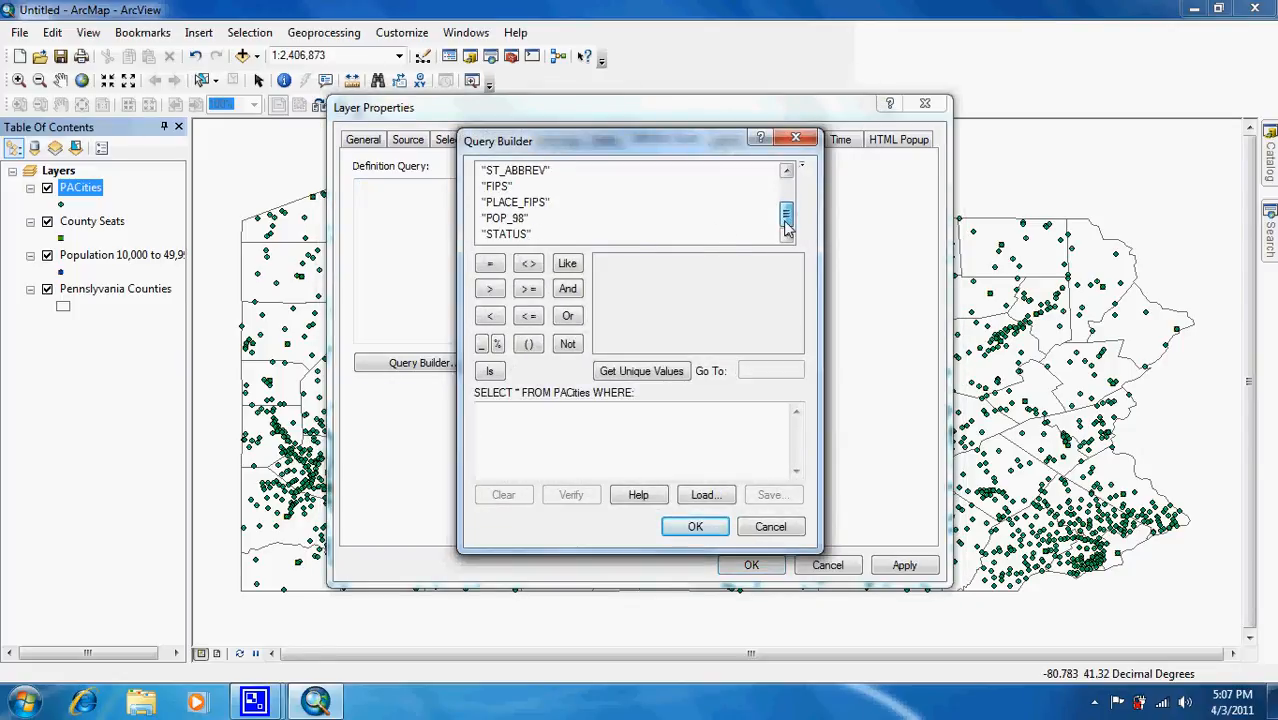
double_click(507, 234)
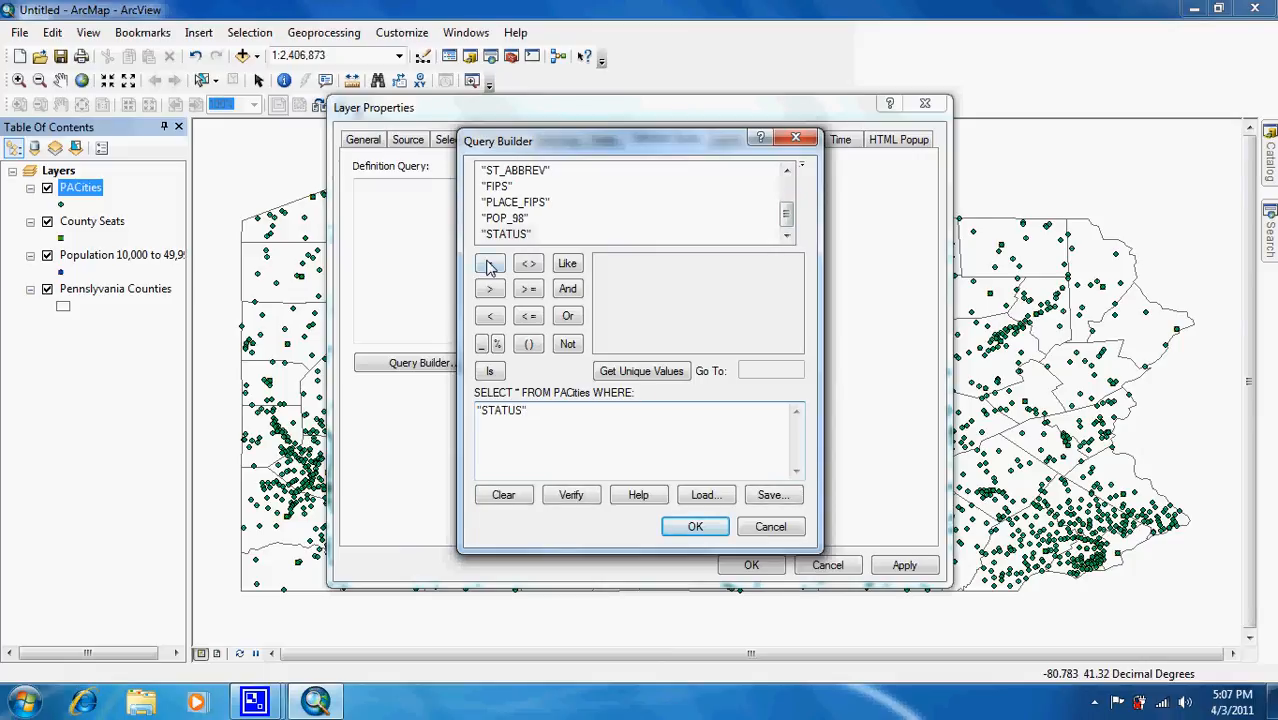
left_click(640, 370)
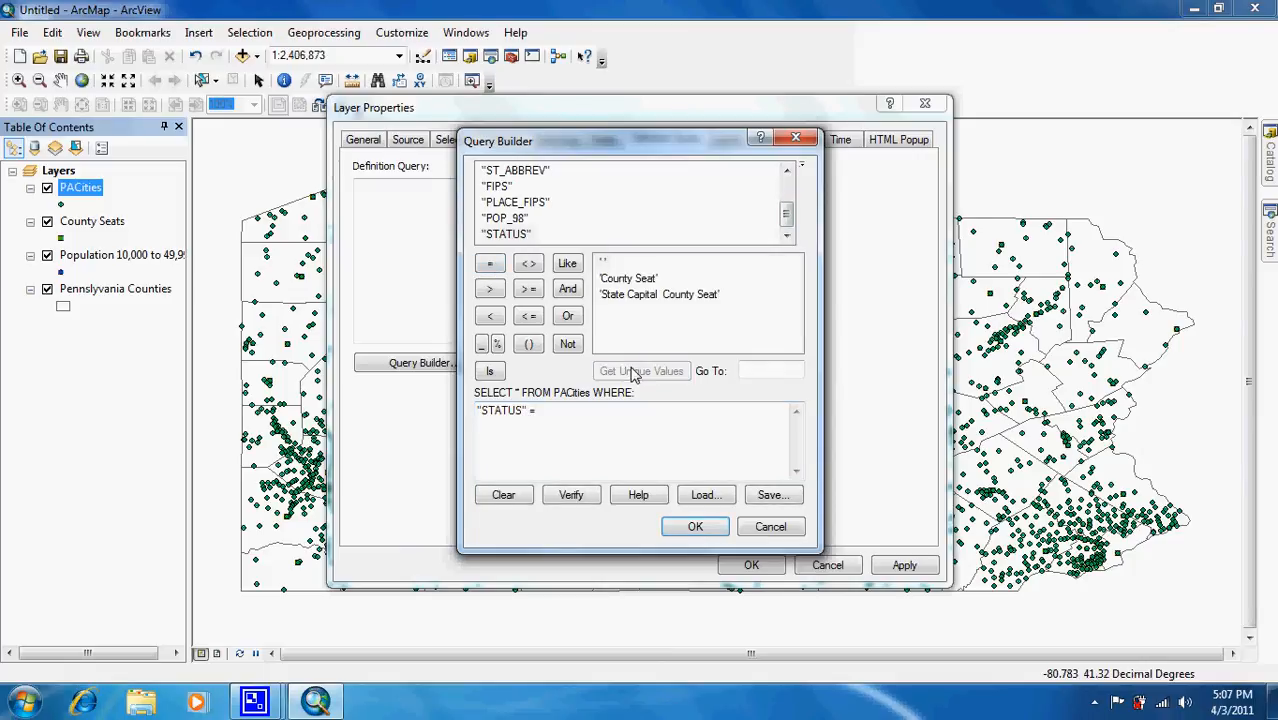
double_click(640, 295)
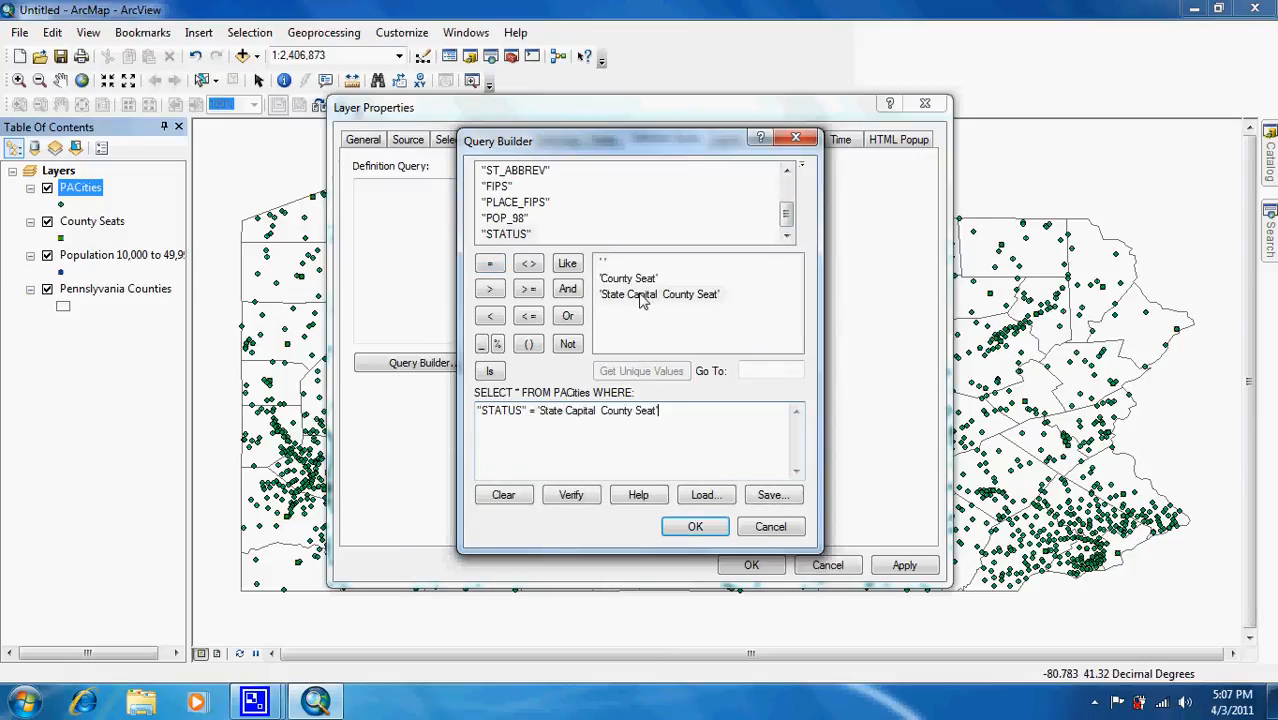
left_click(696, 527)
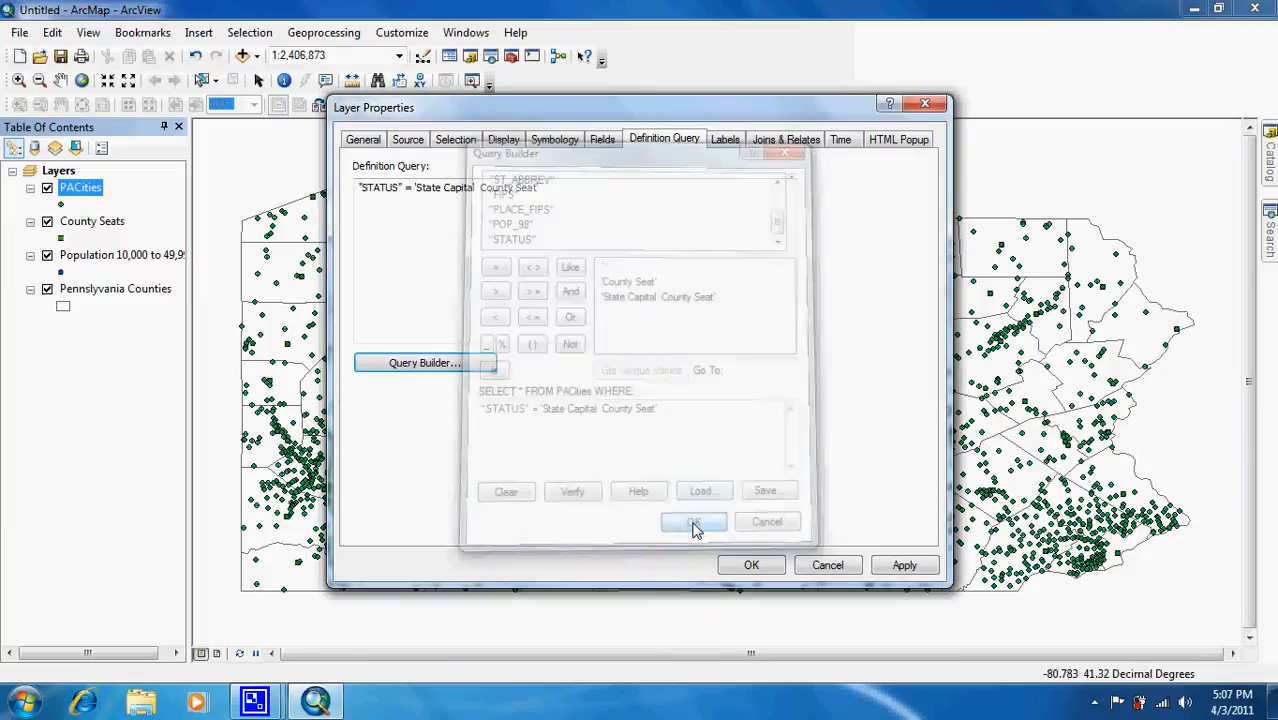
Step: Find symbols matching "capital" and apply the ArcGIS_Explorer style's Capital 1 symbol to the Capital layer
left_click(549, 142)
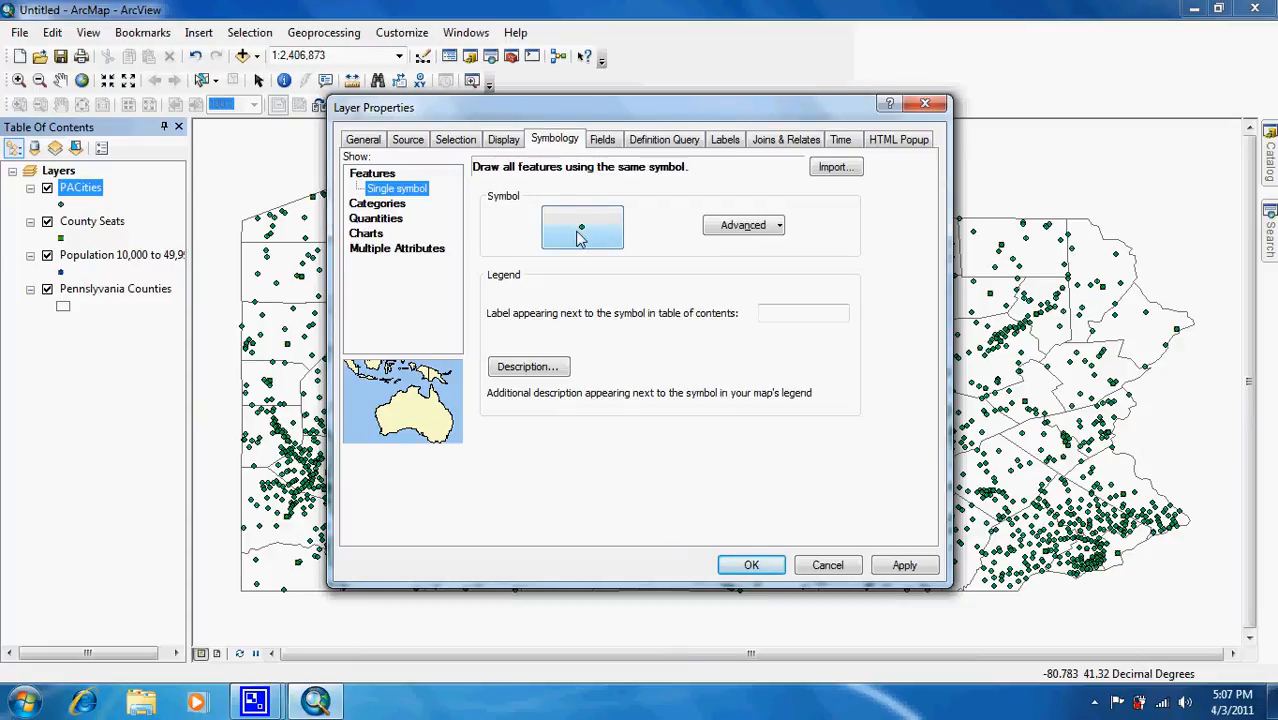
left_click(580, 236)
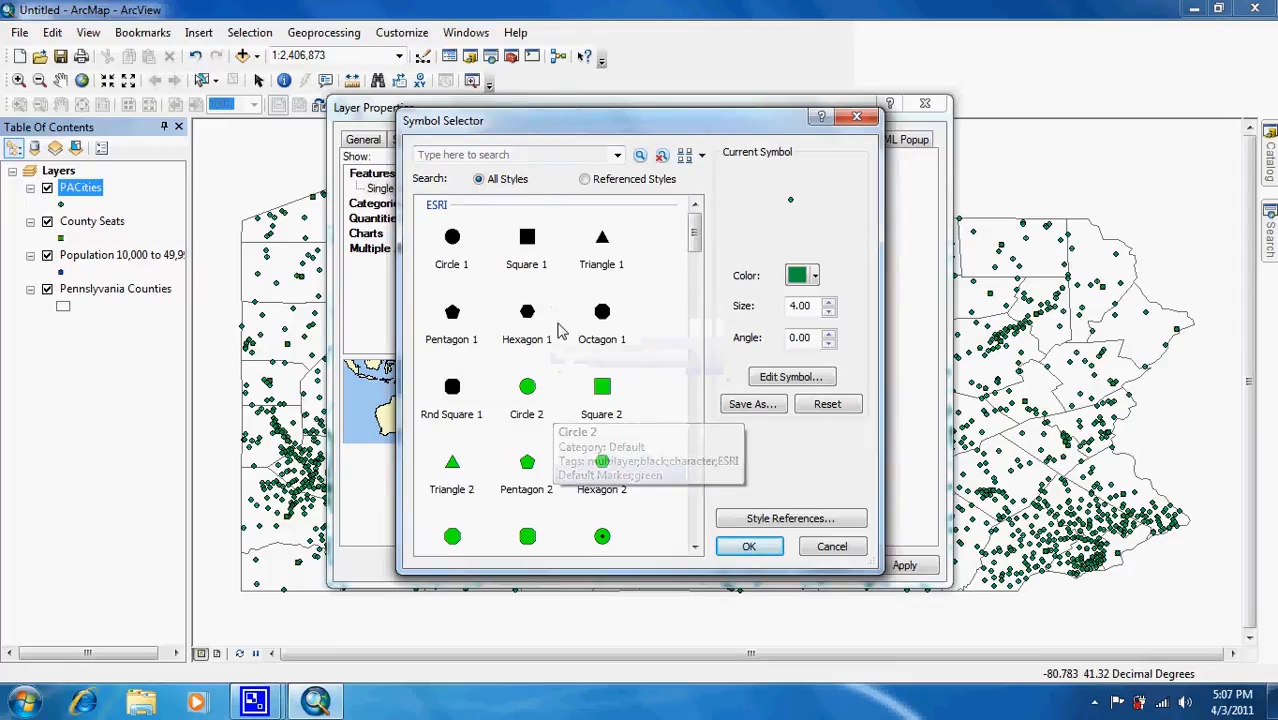
left_click(457, 152)
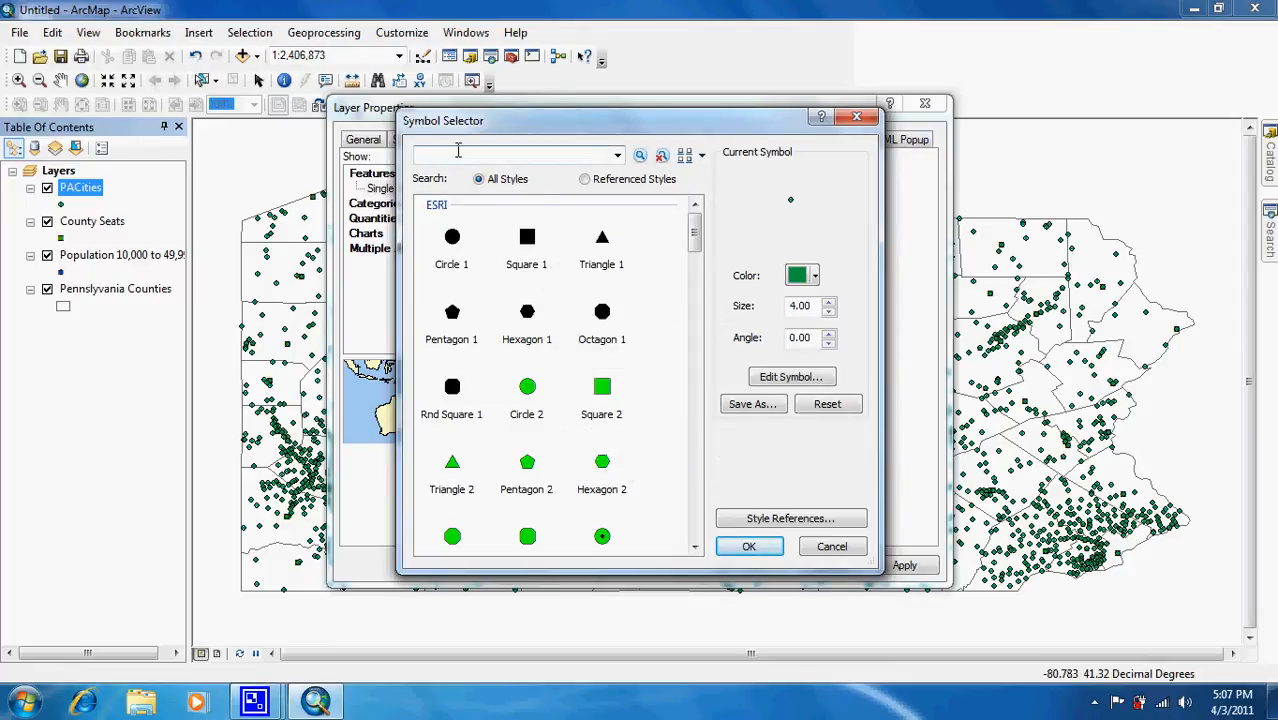
type("capital")
key("Return")
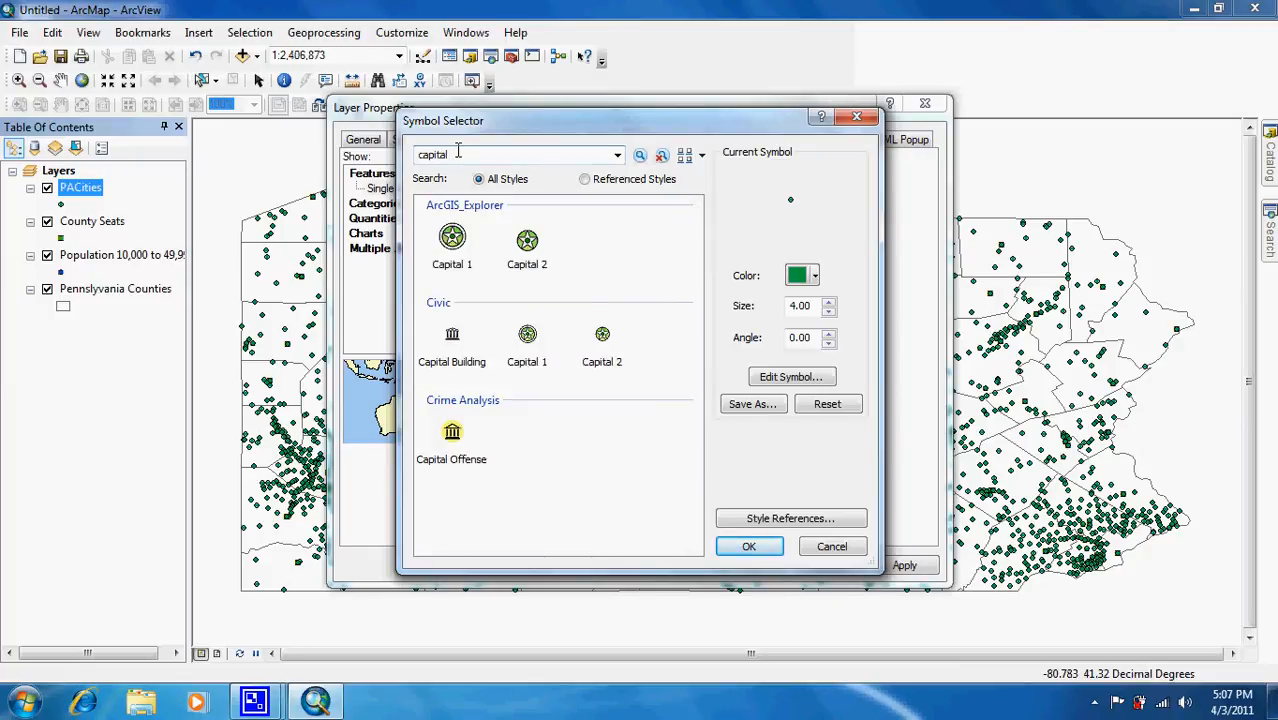
double_click(453, 245)
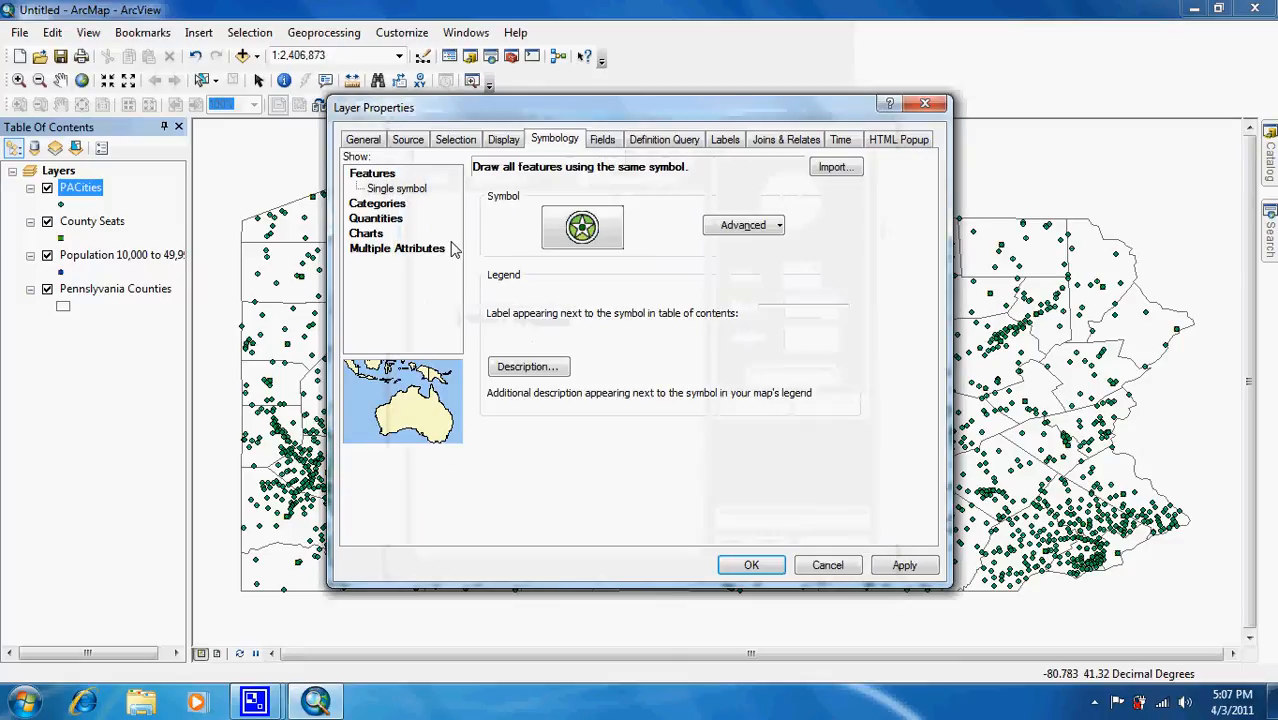
left_click(751, 565)
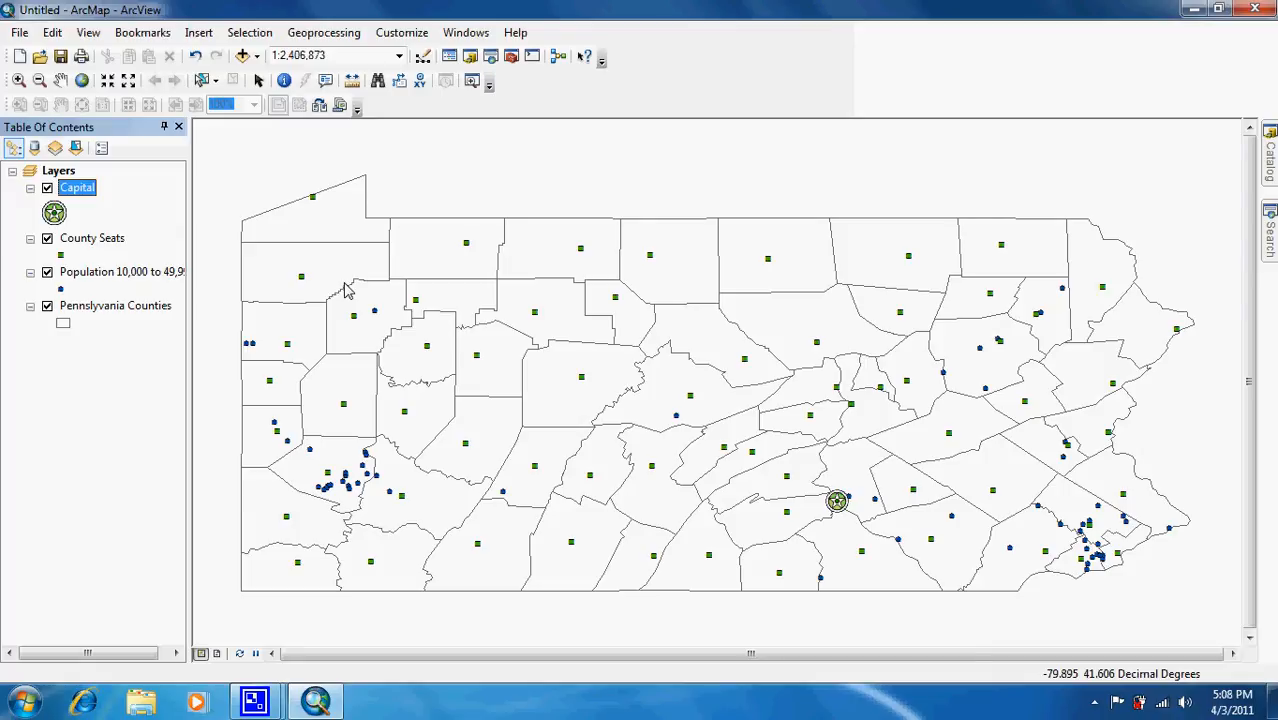
Step: Add a fourth copy of the PACities dataset from UnitedStates.gdb to the map
left_click(242, 55)
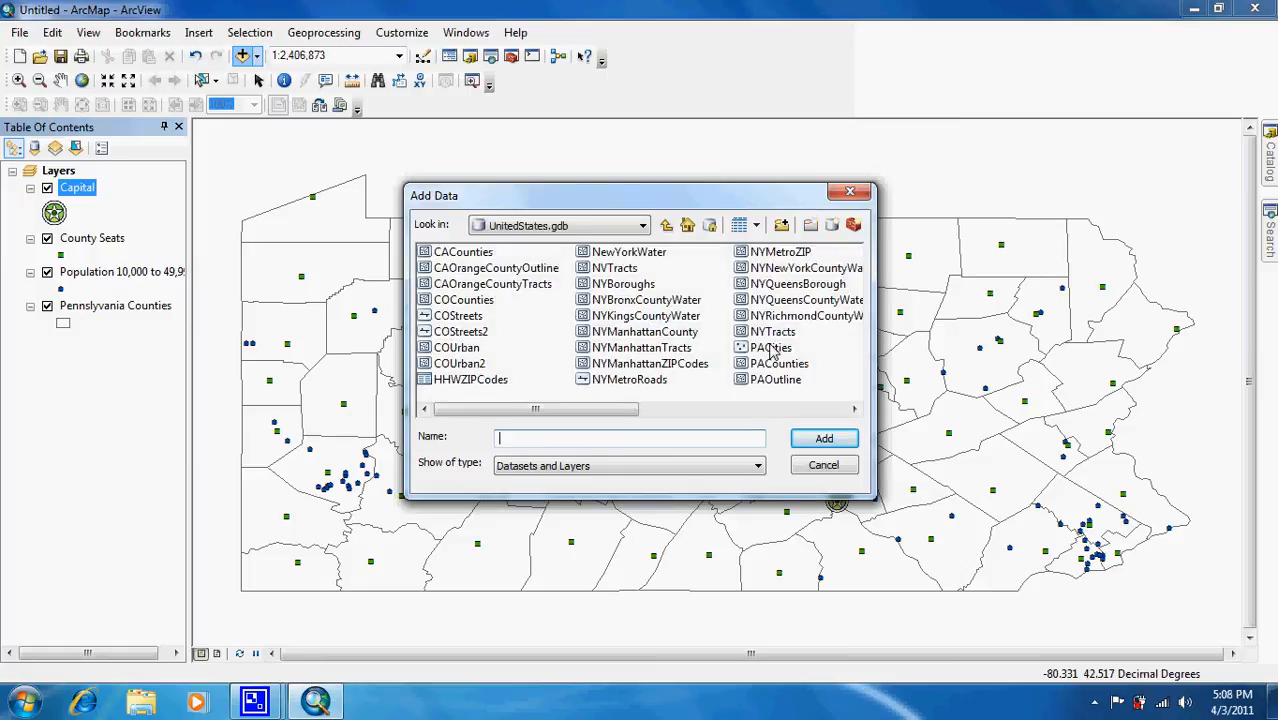
left_click(770, 348)
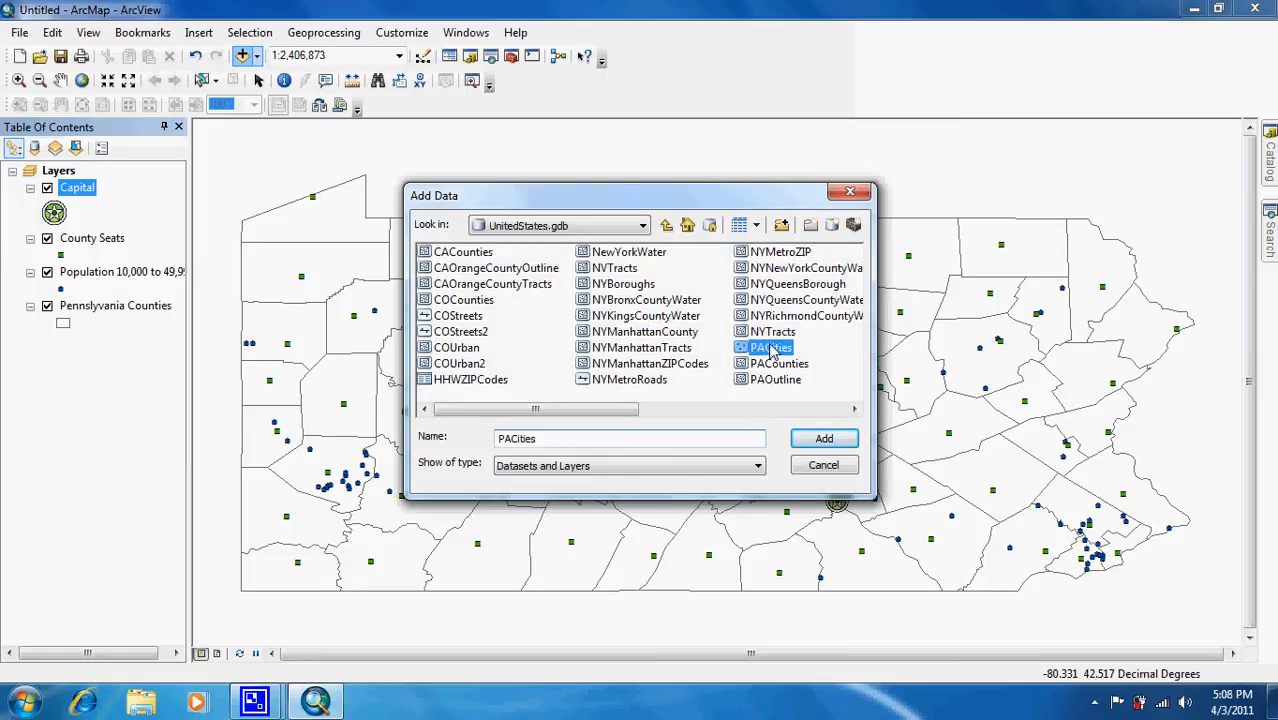
double_click(772, 351)
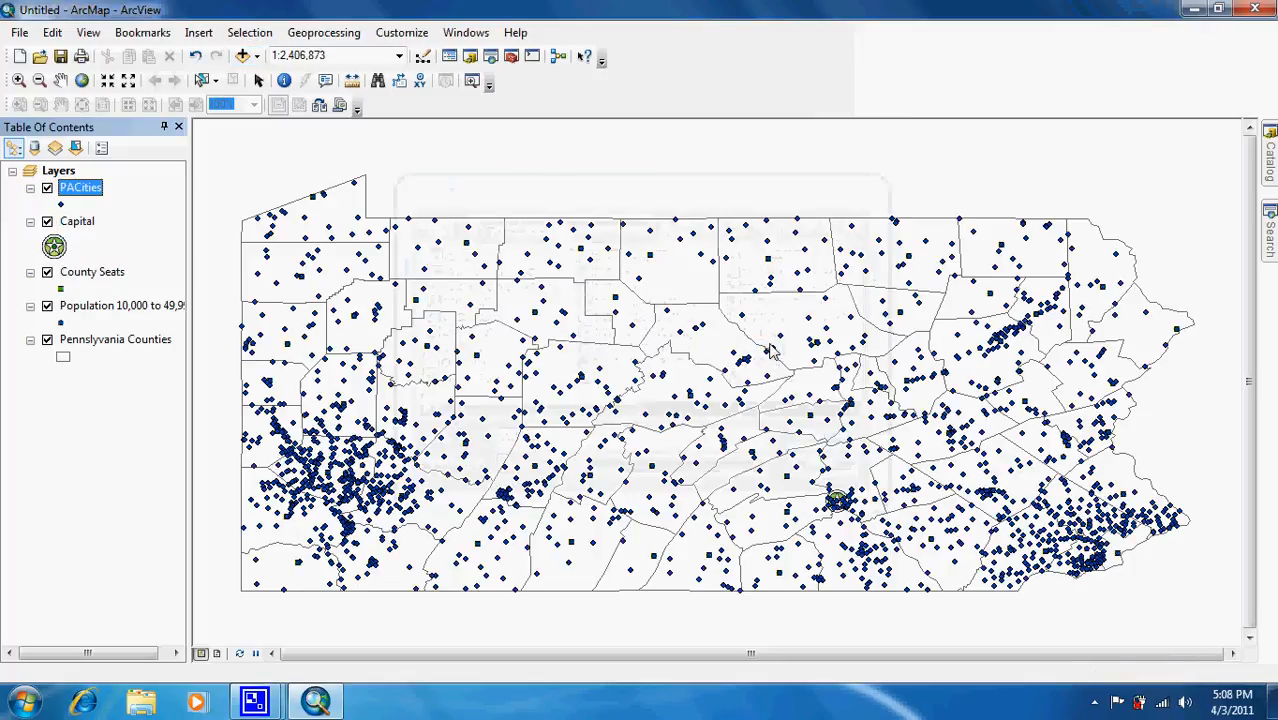
Step: Name the newly added PACities layer "Major Cities" in its layer properties
double_click(88, 190)
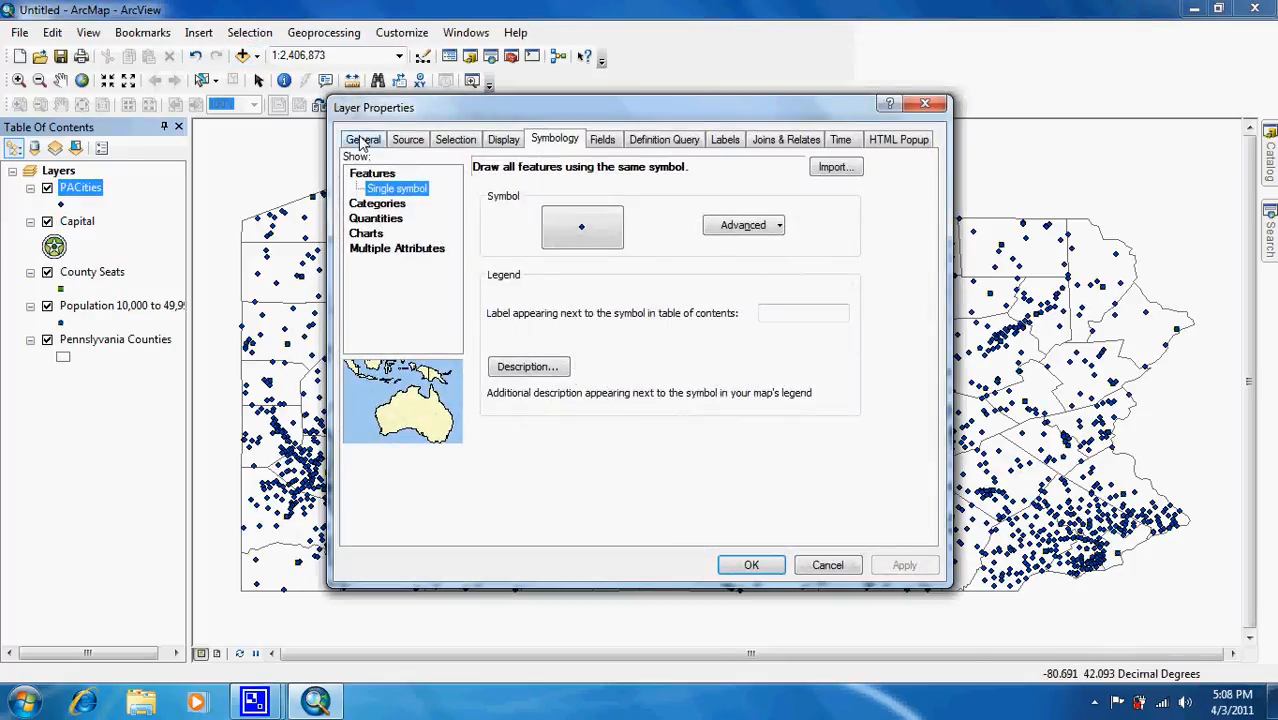
left_click(362, 140)
type("ma")
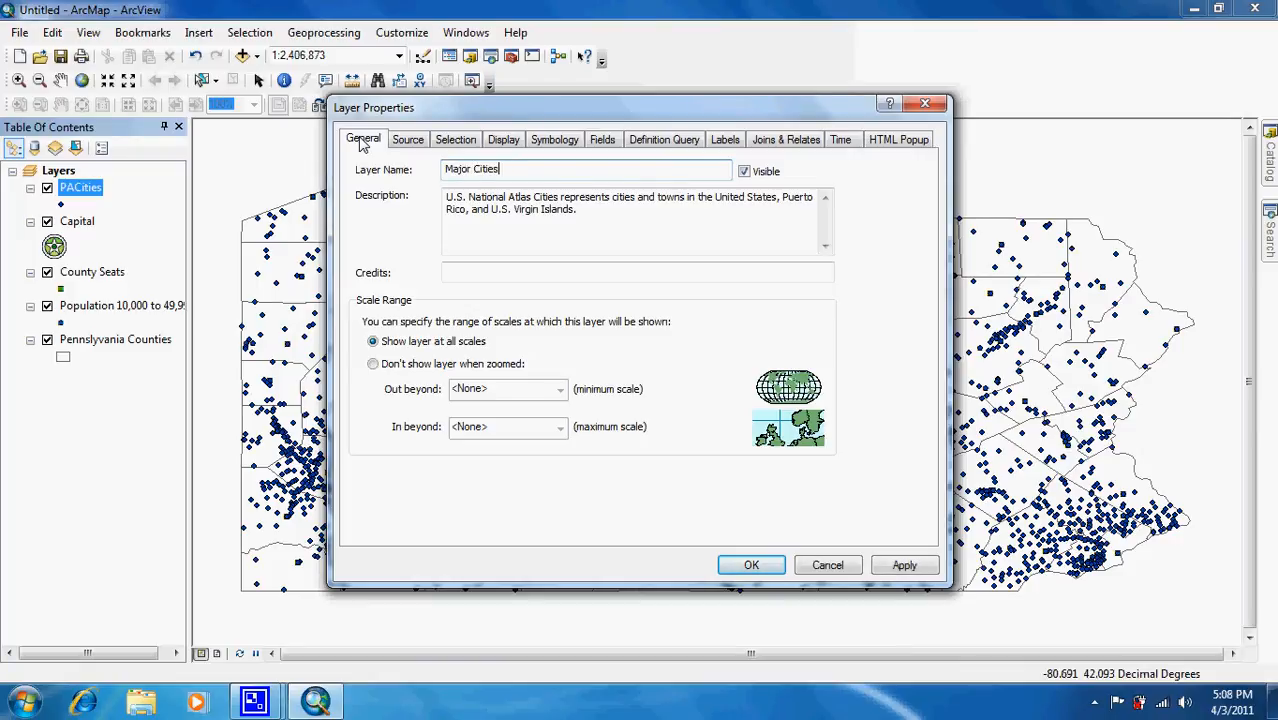
Step: Start the layer's definition query with the condition "NAME" = 'Erie'
left_click(648, 142)
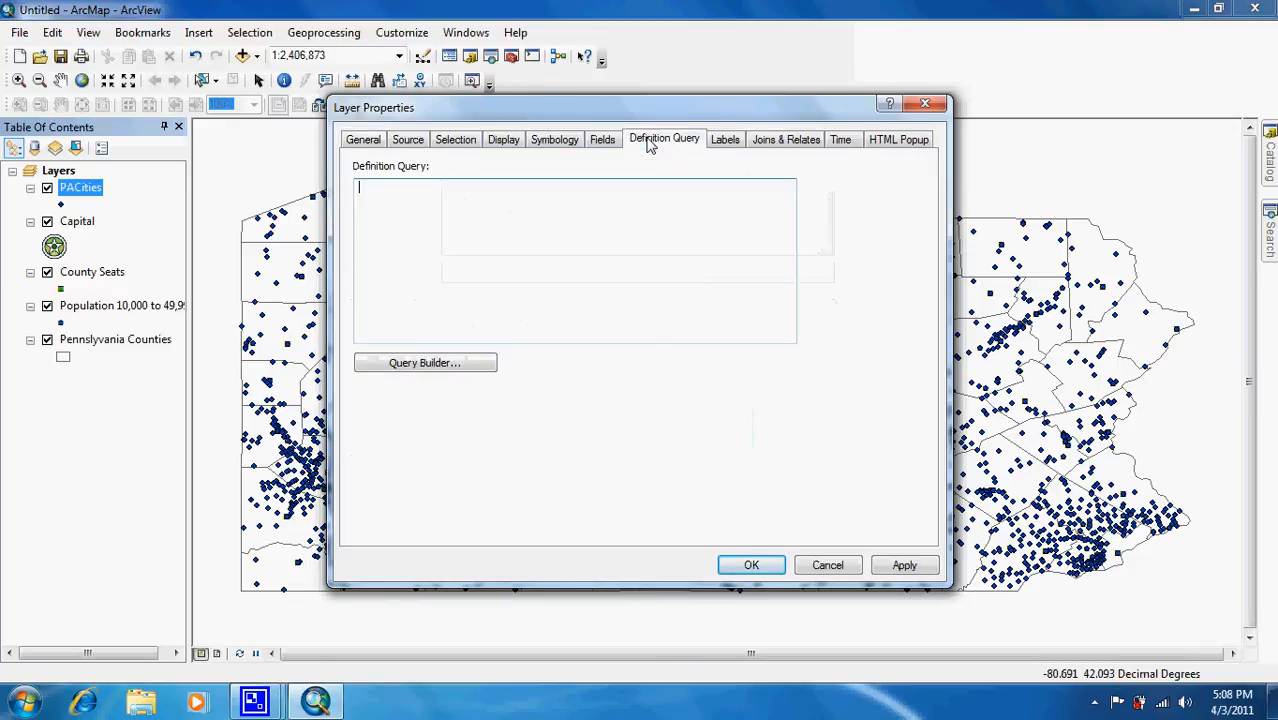
left_click(401, 362)
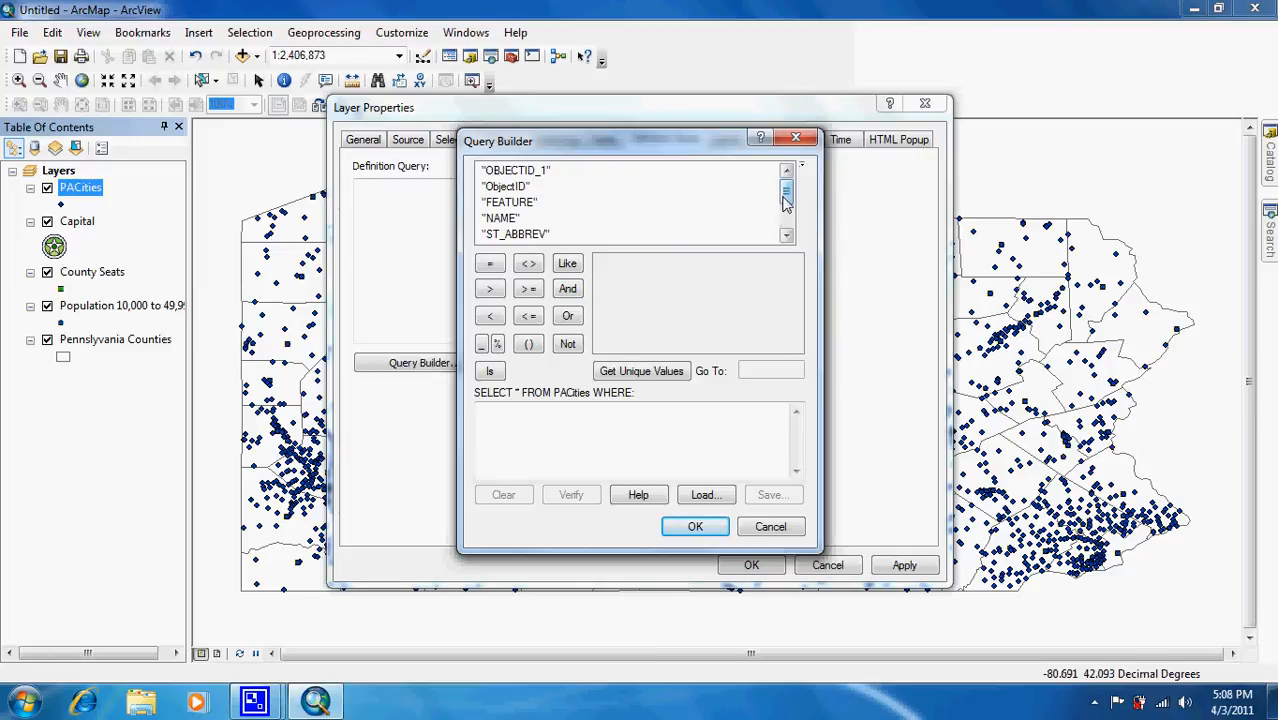
left_click(502, 220)
double_click(502, 220)
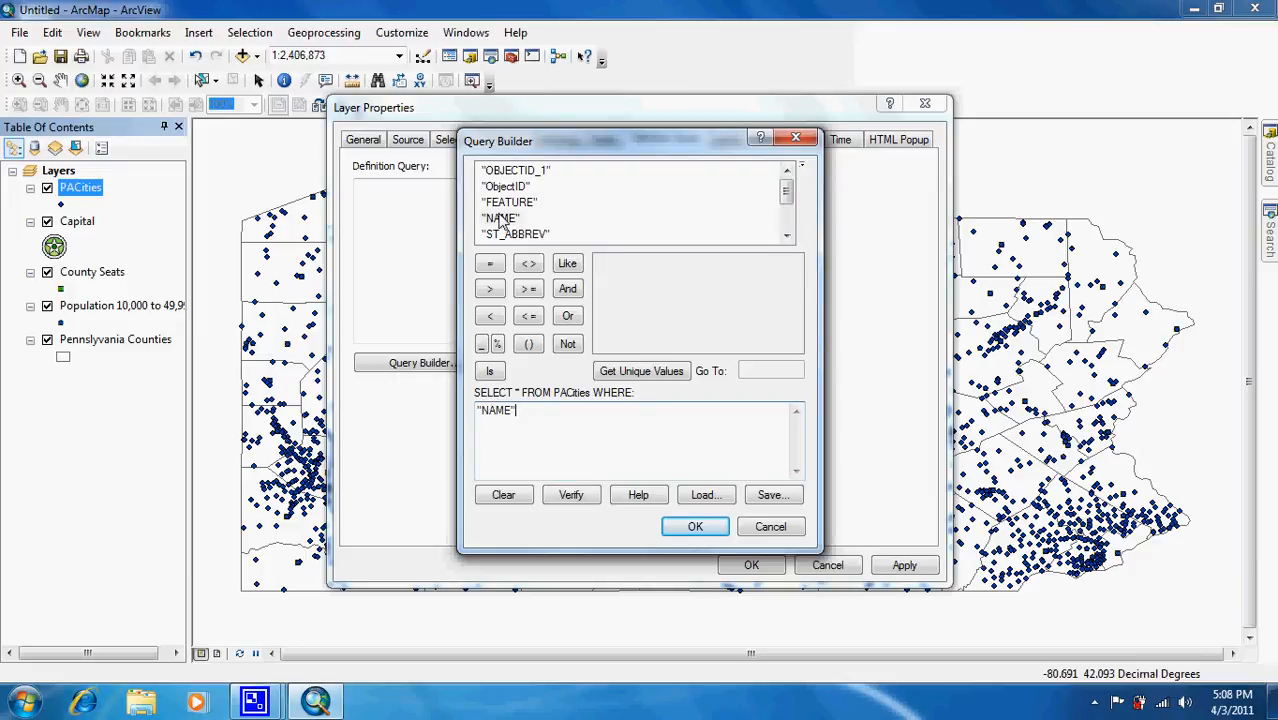
left_click(490, 264)
left_click(622, 372)
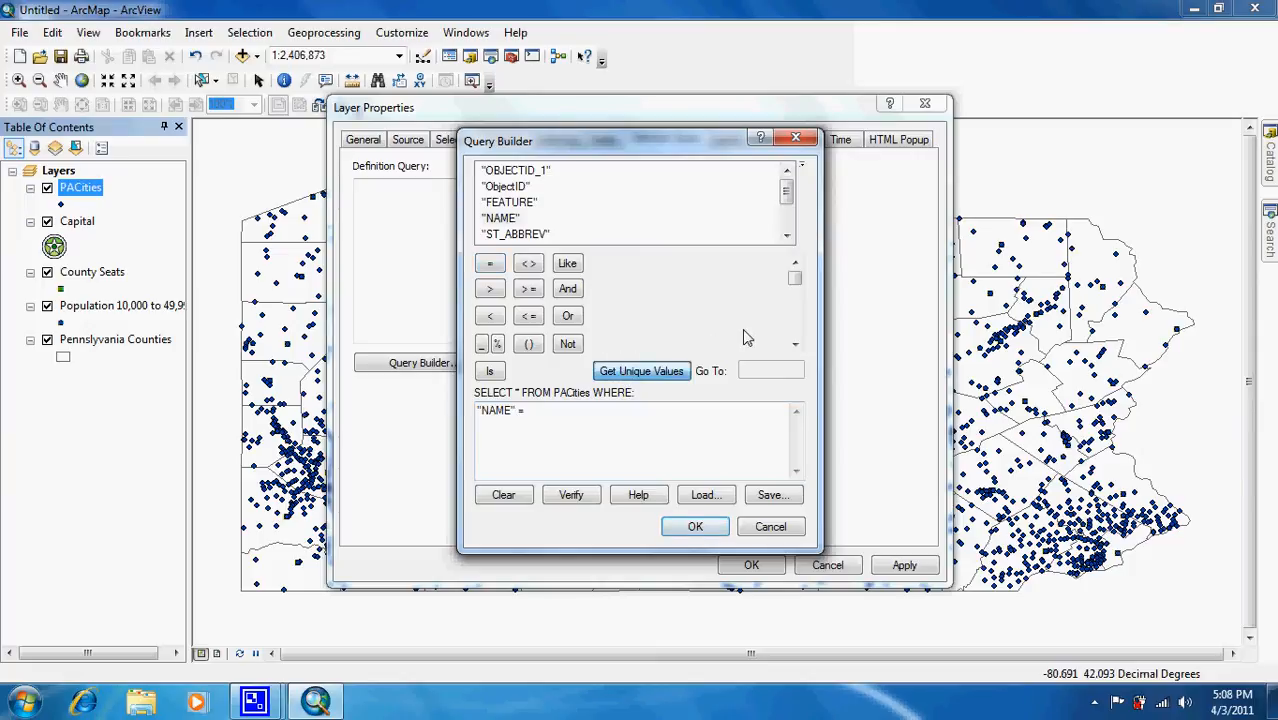
mouse_move(795, 283)
left_mouse_down()
mouse_move(795, 303)
mouse_move(797, 285)
left_mouse_up()
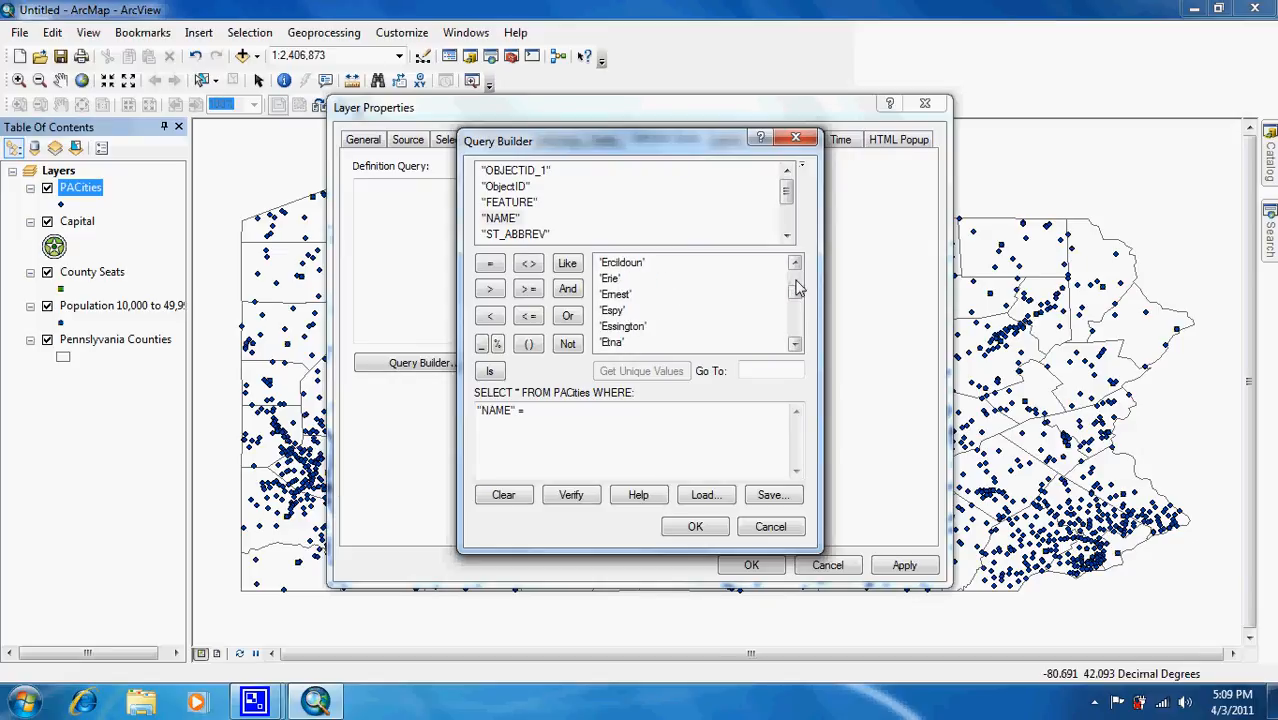
double_click(612, 279)
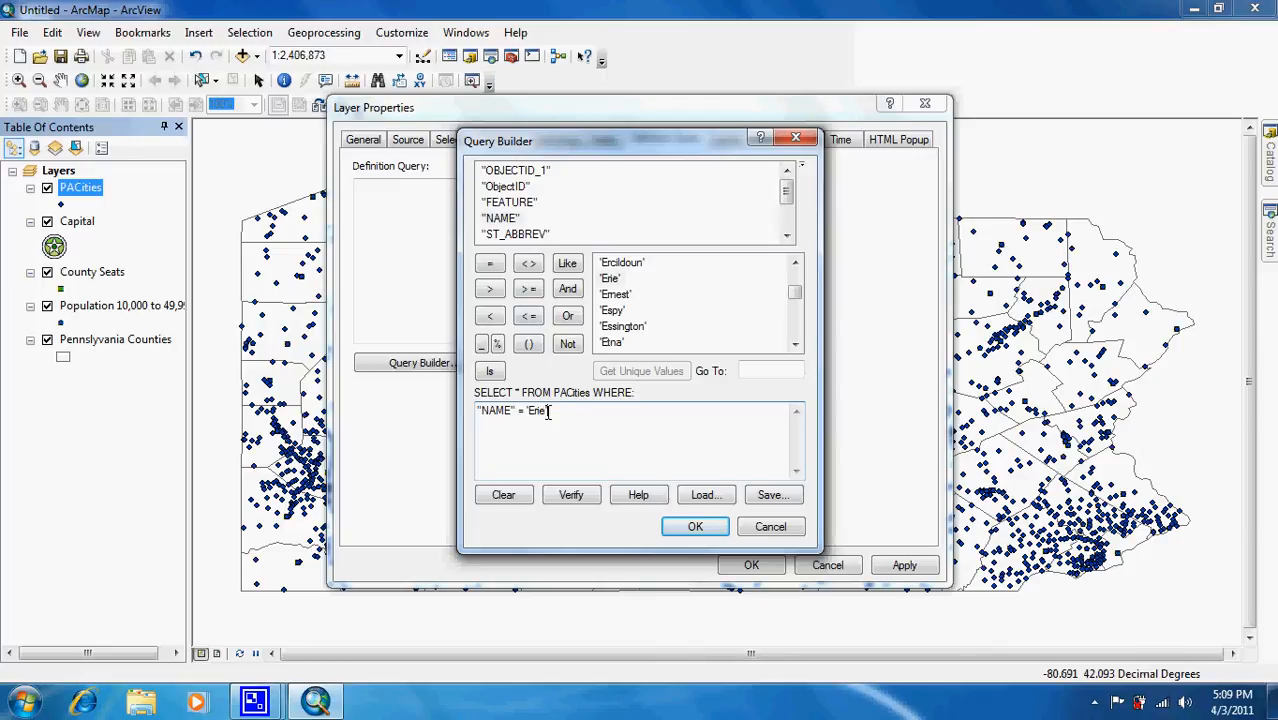
Step: Extend the definition query with the condition OR "NAME" = 'Philadelphia'
left_click(567, 316)
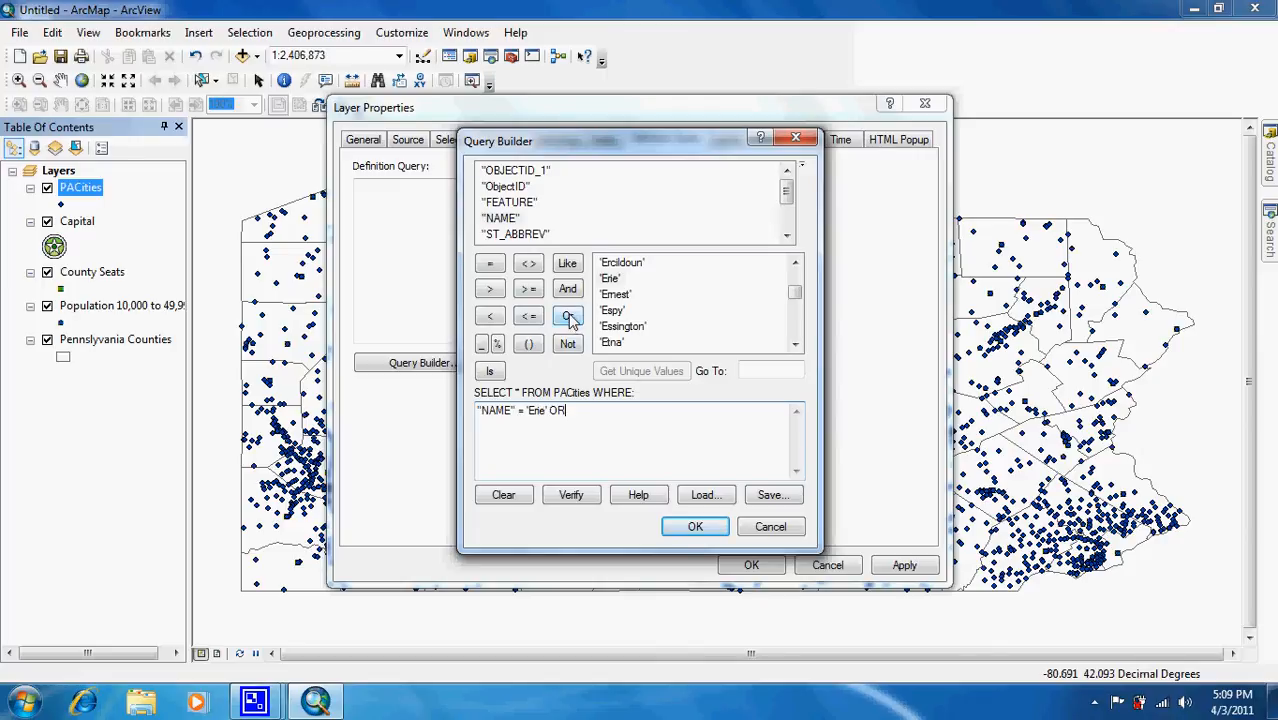
double_click(516, 220)
left_click(489, 264)
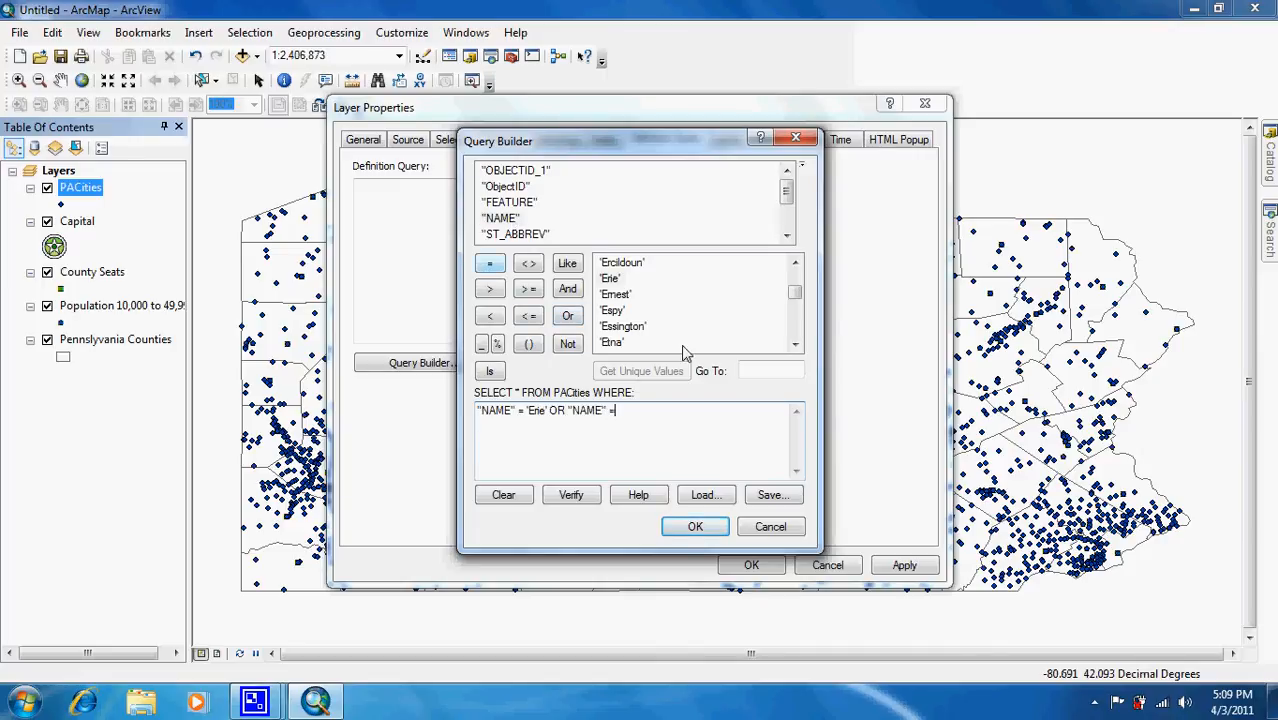
left_click(795, 332)
left_click(795, 332)
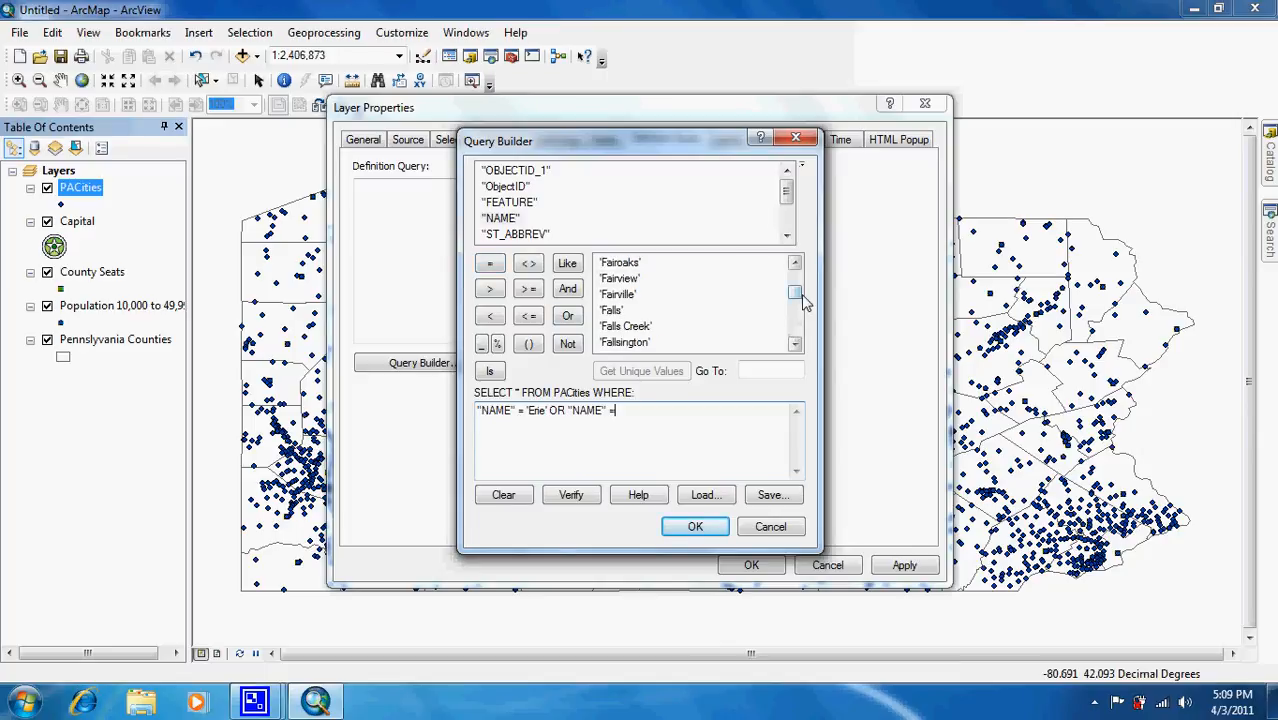
left_click_drag(795, 292, 797, 313)
left_click(795, 338)
left_click(795, 338)
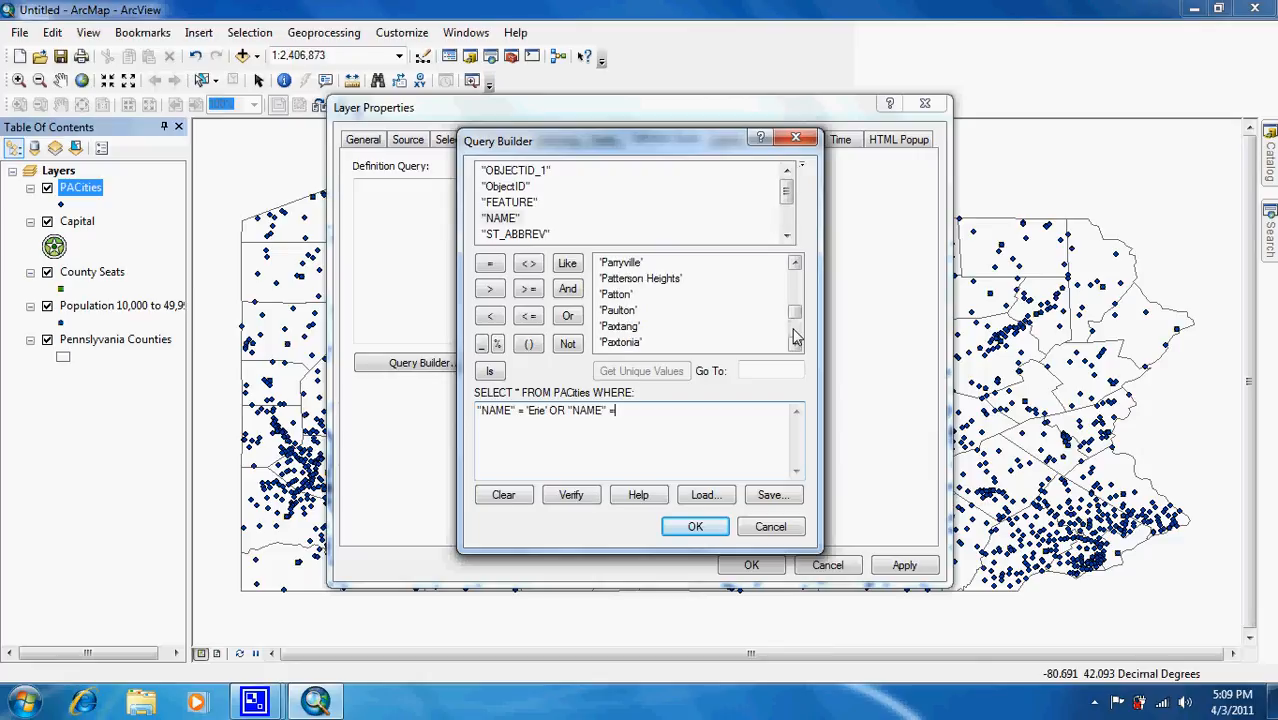
left_click(795, 338)
left_click(795, 338)
left_click(795, 338)
left_click(795, 338)
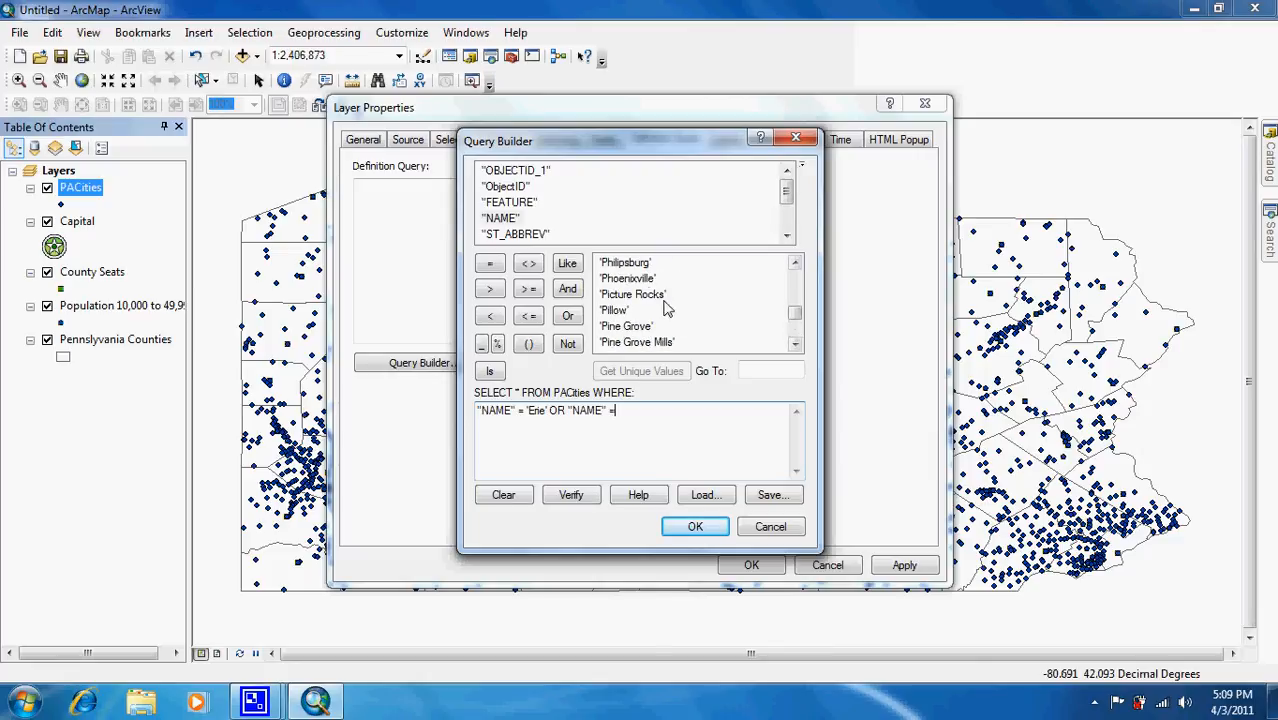
left_click(794, 294)
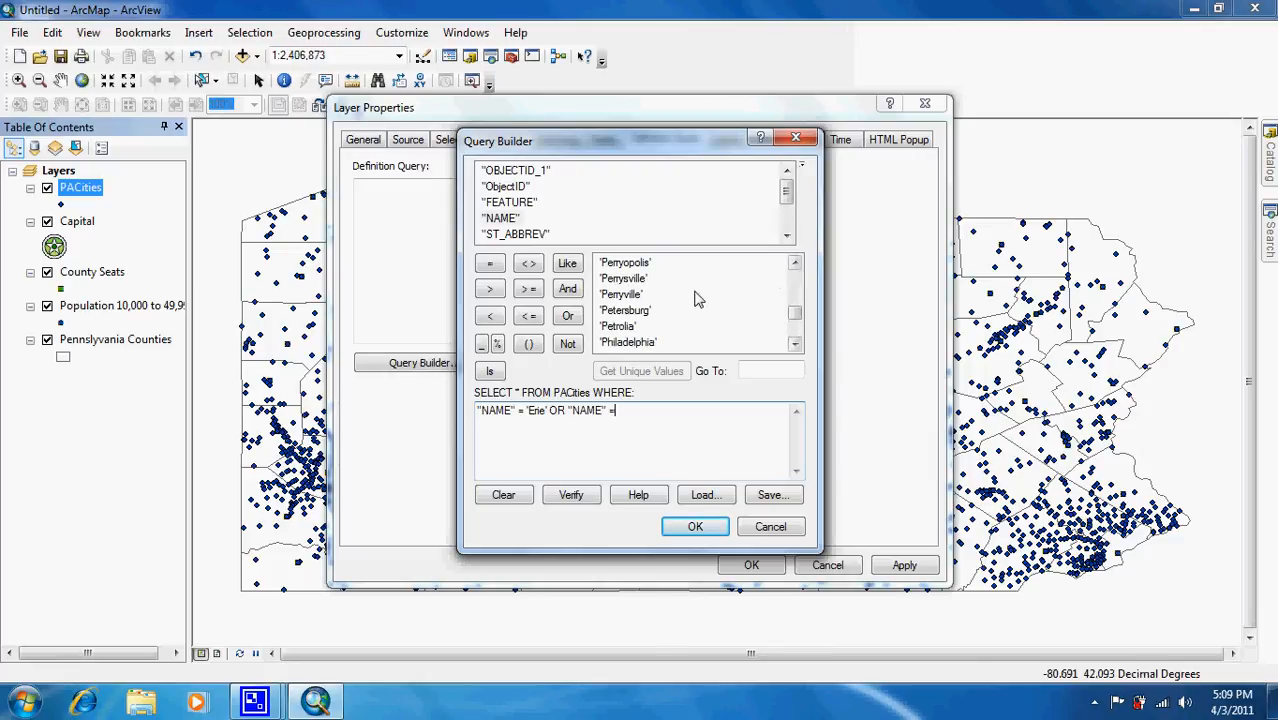
double_click(636, 342)
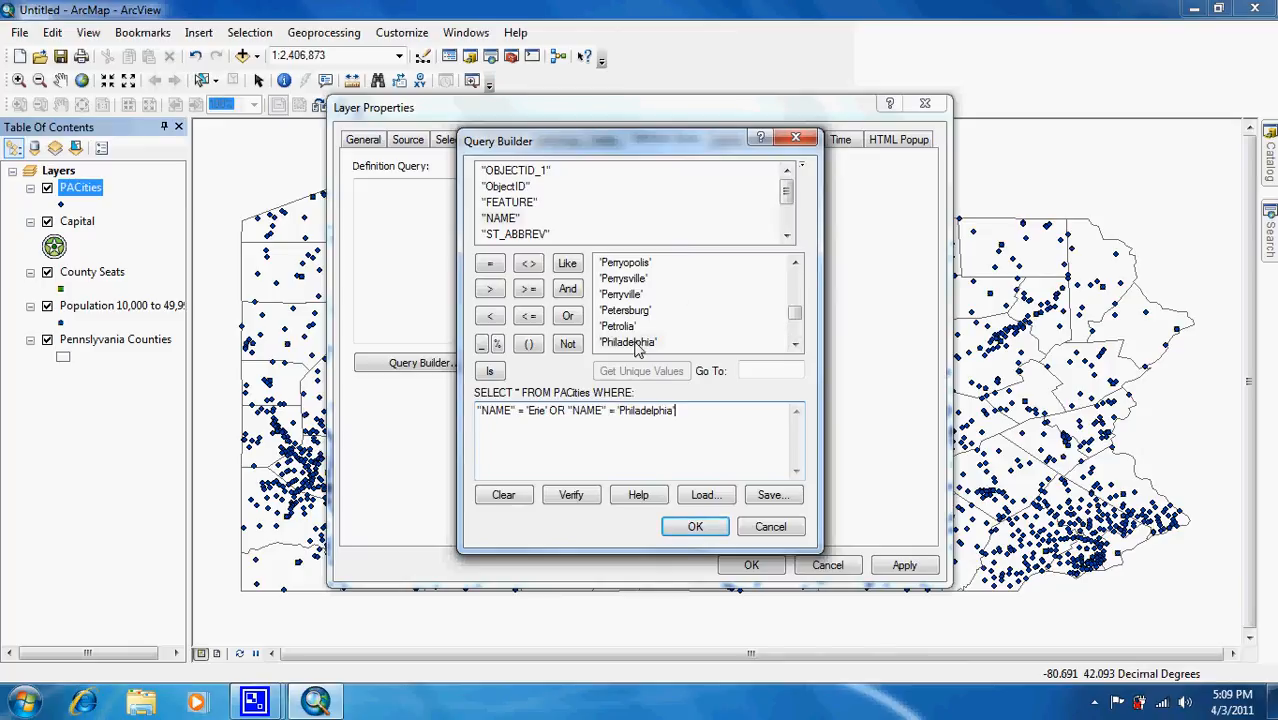
Step: Add OR "NAME" = 'Pittsburgh' to the definition query and accept the finished expression
left_click(567, 316)
double_click(505, 220)
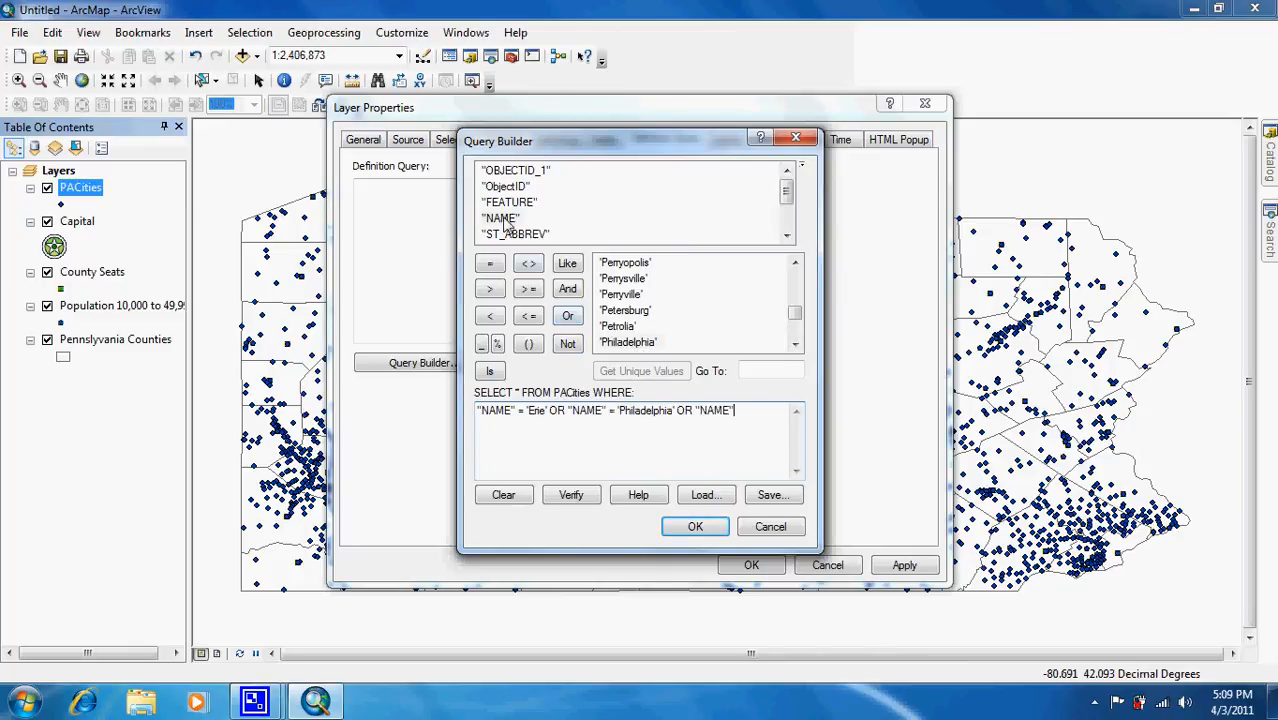
left_click(489, 263)
left_click(798, 336)
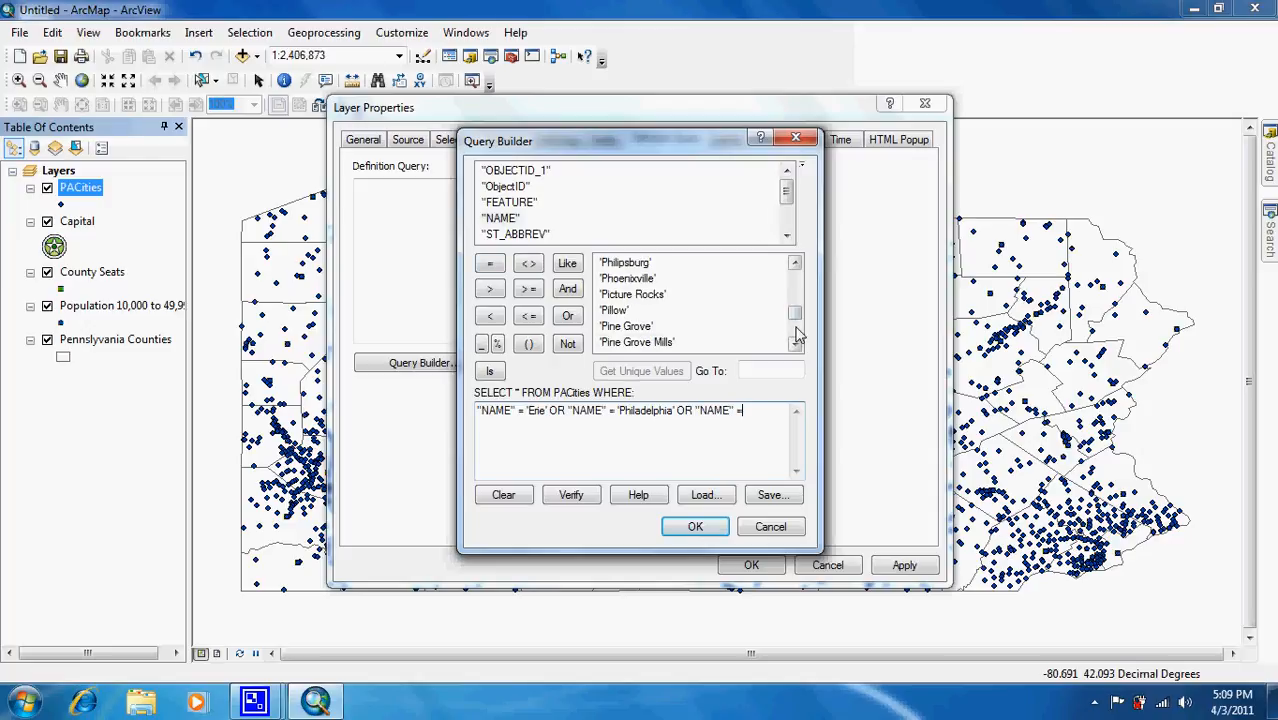
left_click(798, 336)
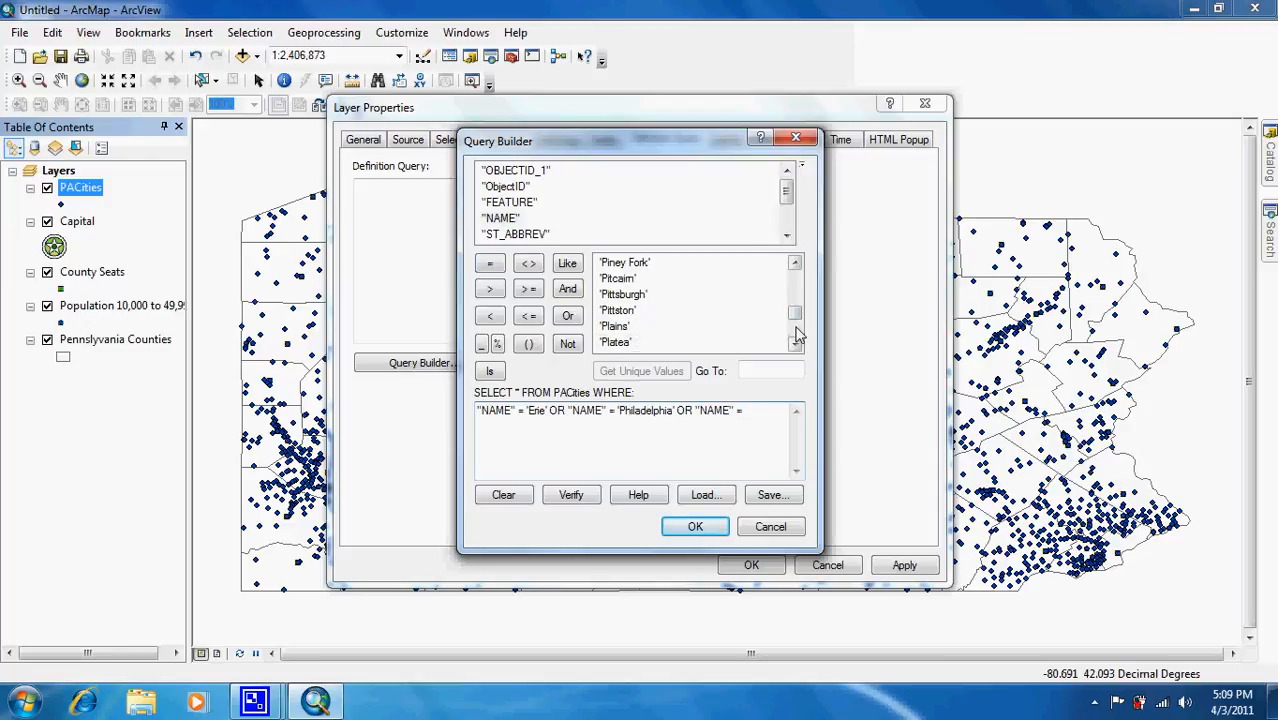
double_click(638, 296)
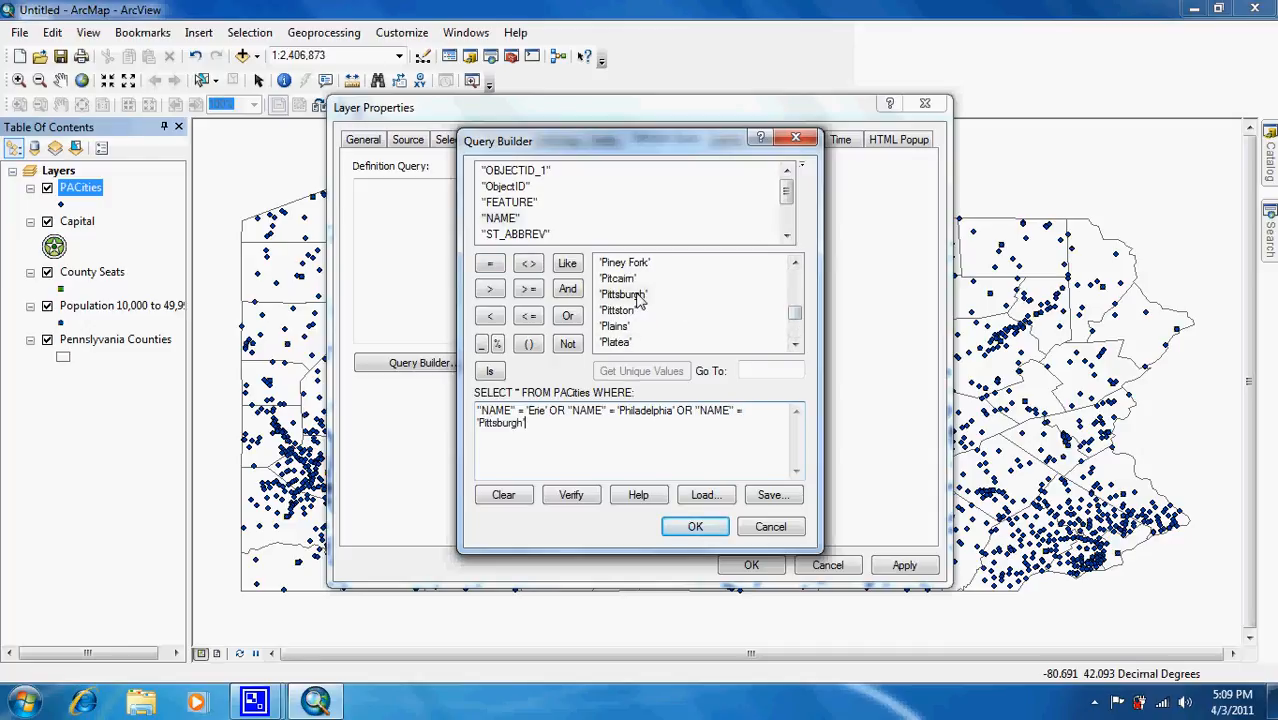
left_click(699, 531)
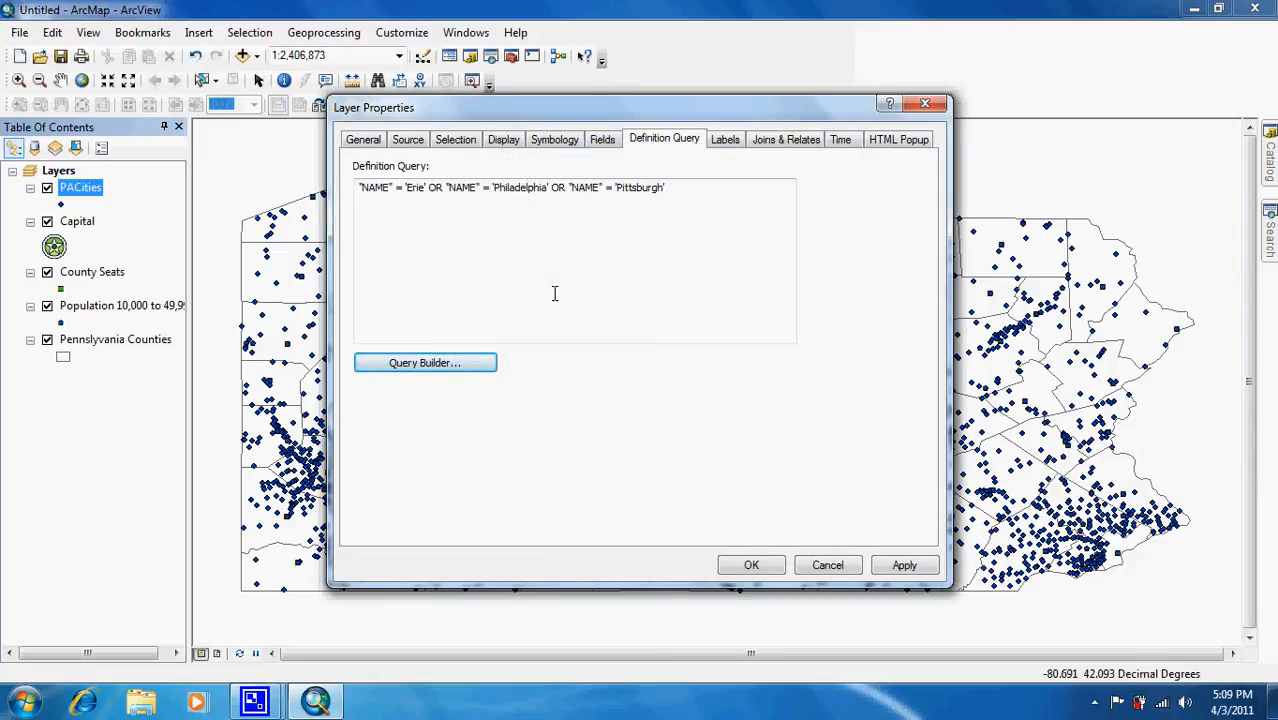
Step: Turn on the layer's feature labels and give the label text a halo mask filled with the ESRI Sun symbol
left_click(729, 141)
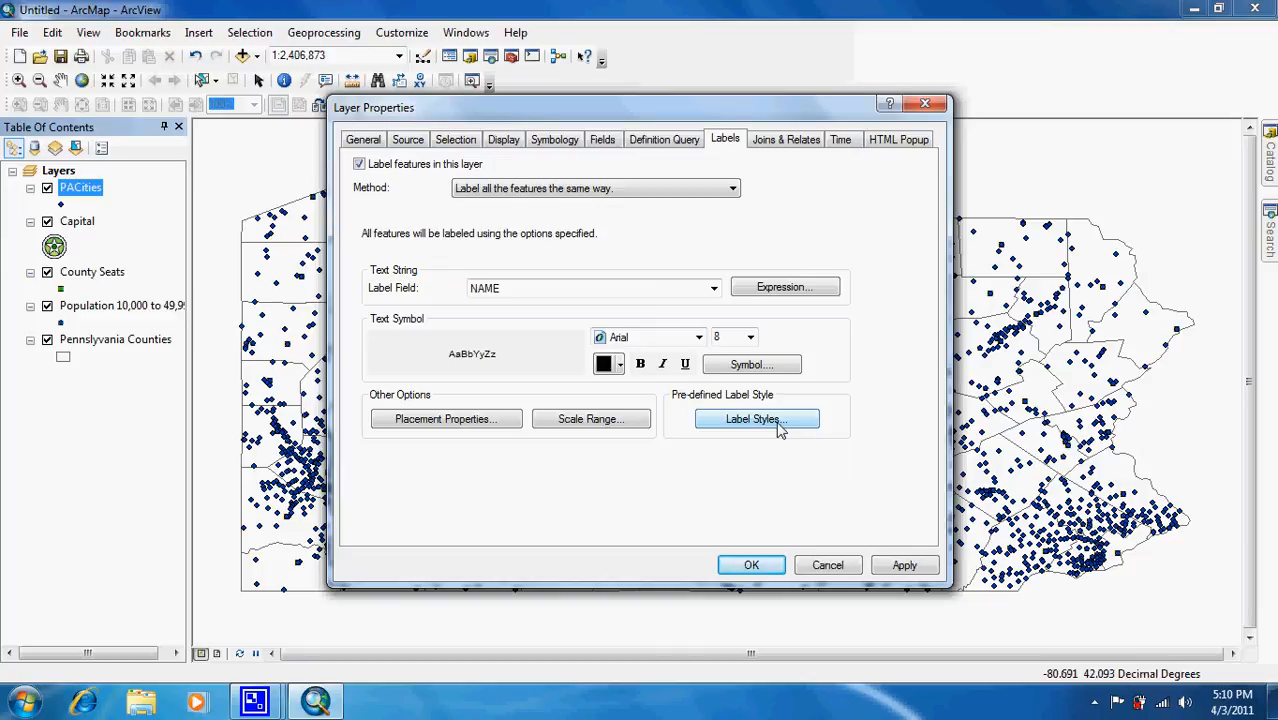
left_click(757, 368)
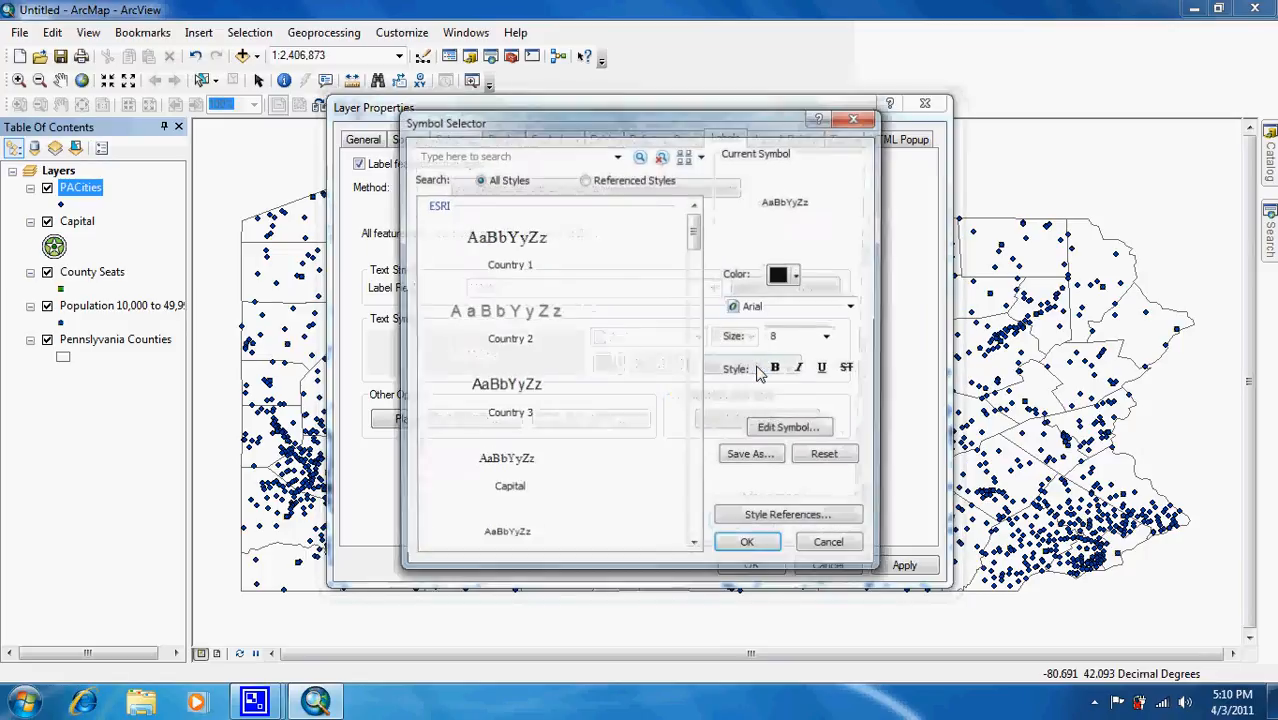
left_click(792, 430)
left_click(795, 210)
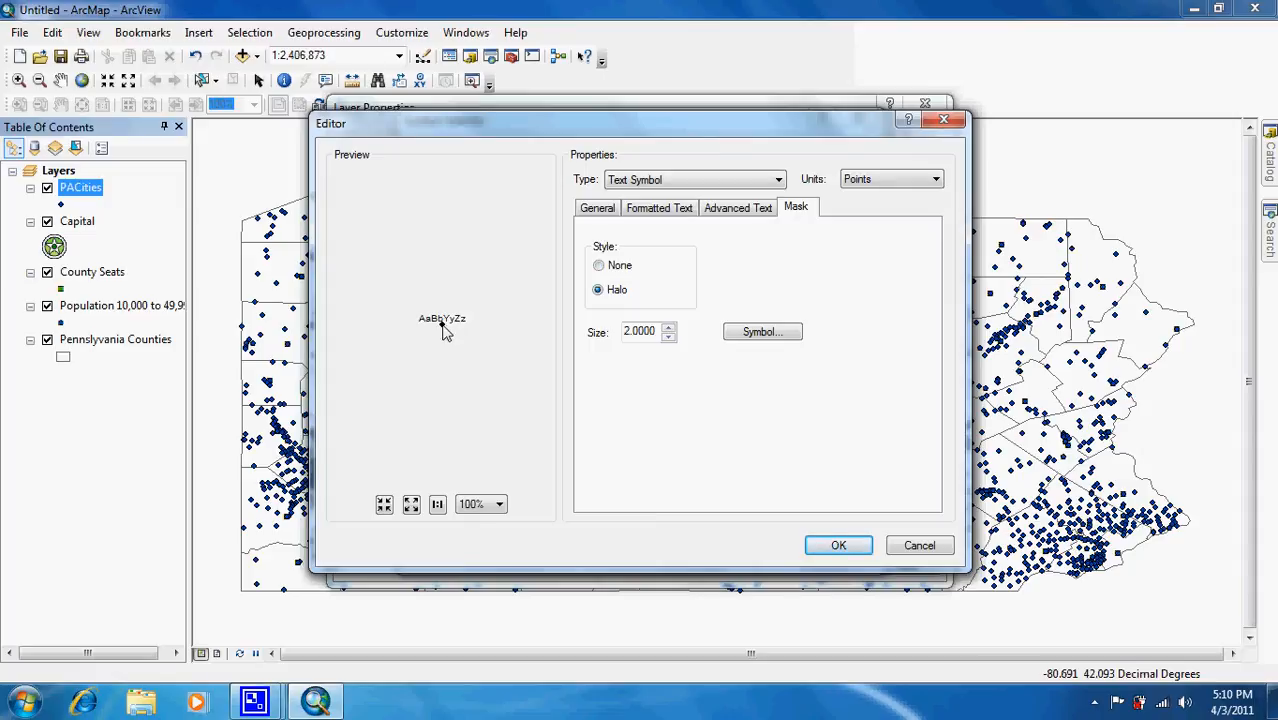
left_click(760, 333)
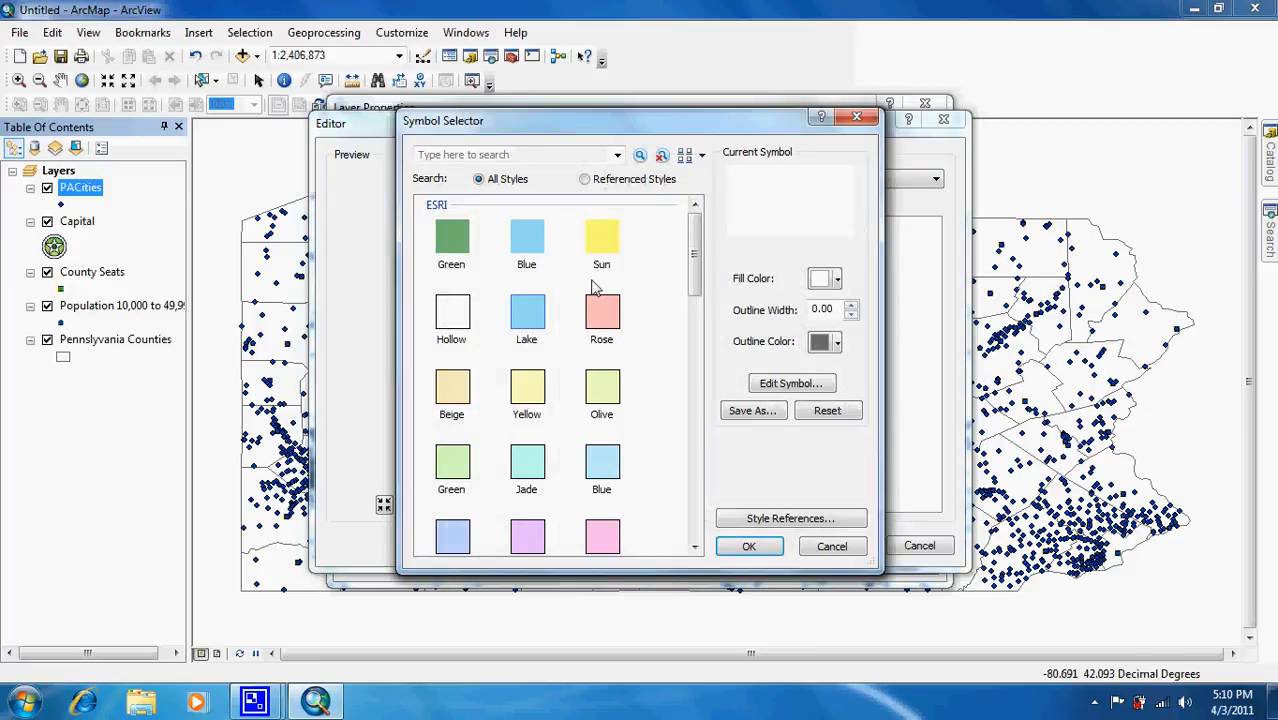
left_click(601, 253)
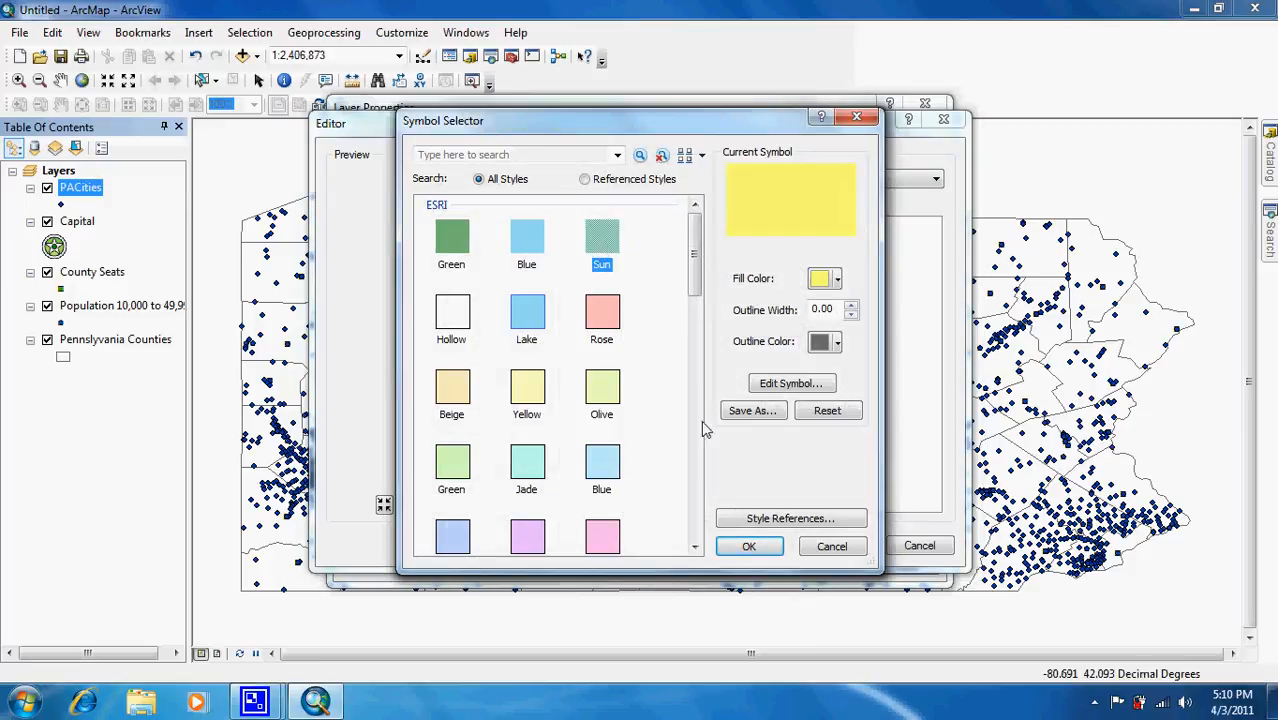
left_click(750, 548)
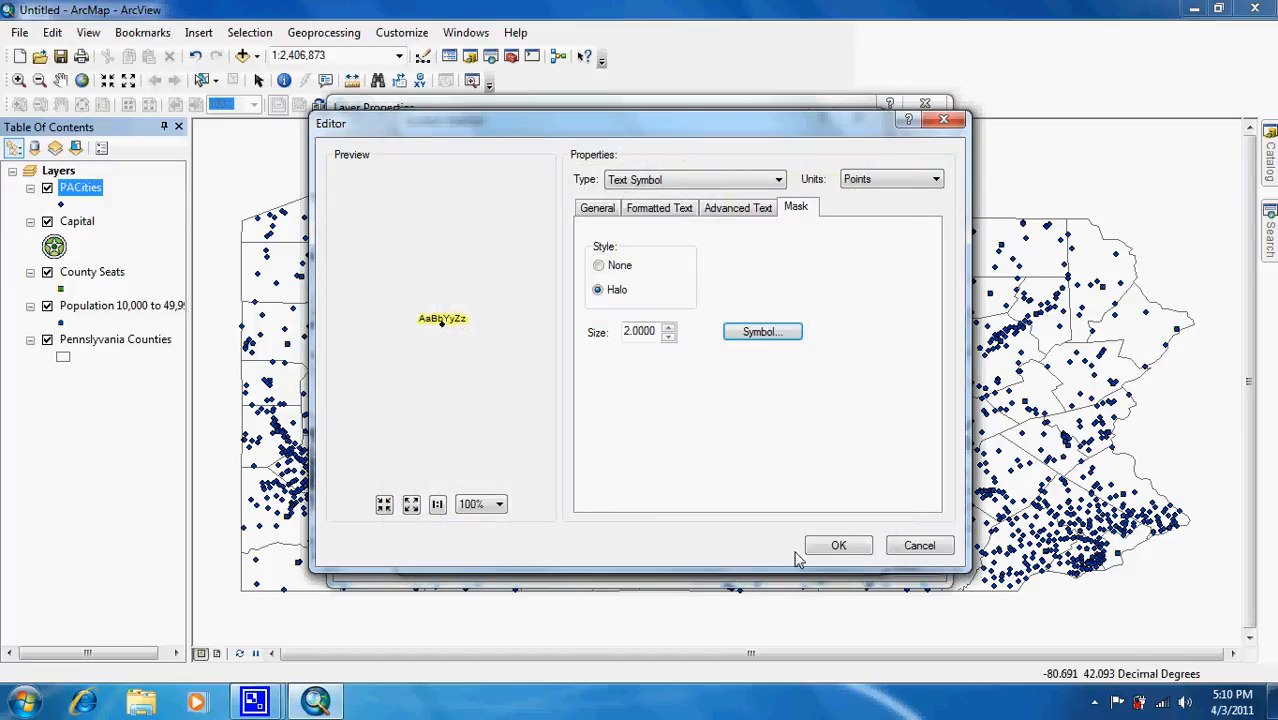
left_click(827, 548)
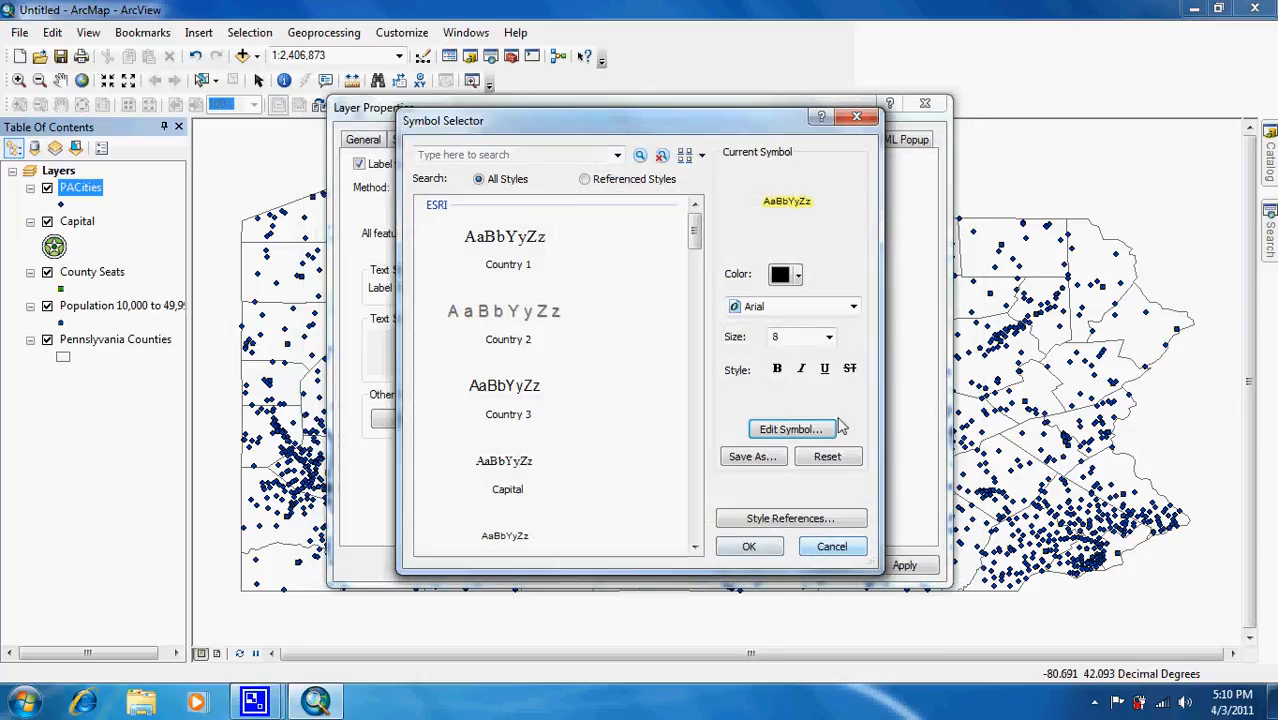
Step: Set the label text size to 10 and apply the Major Cities layer properties
left_click(829, 337)
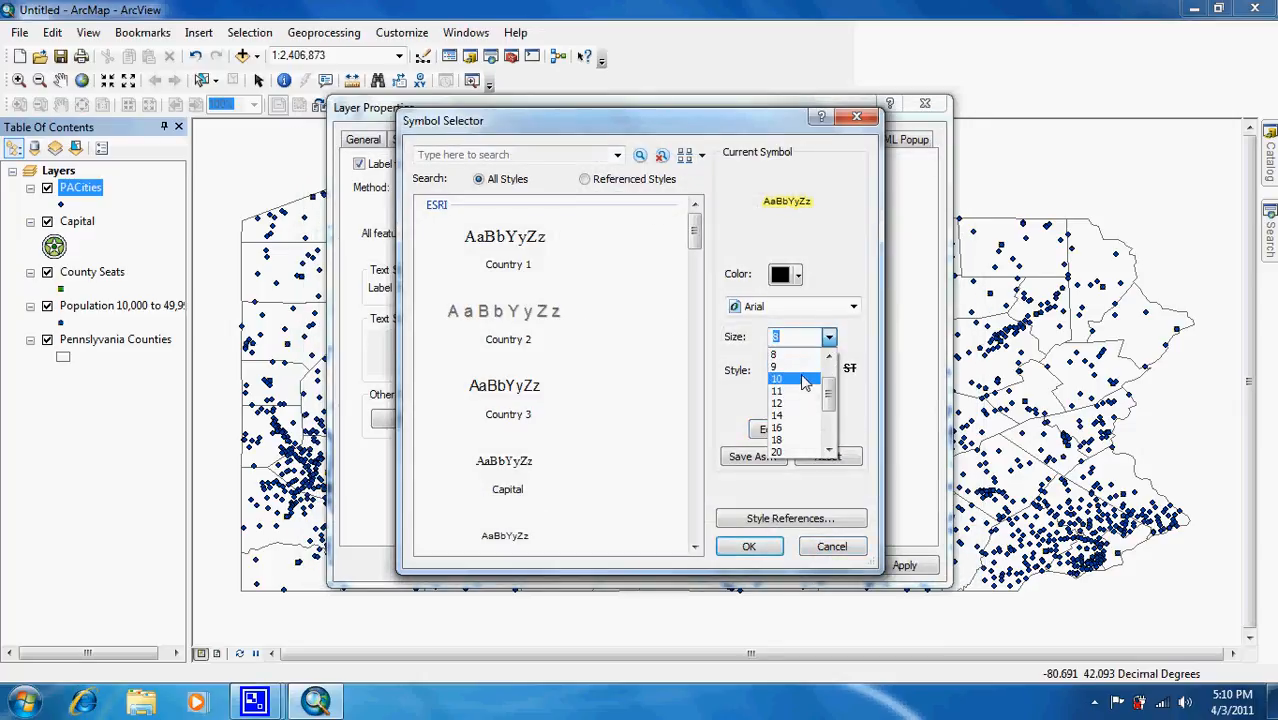
left_click(808, 381)
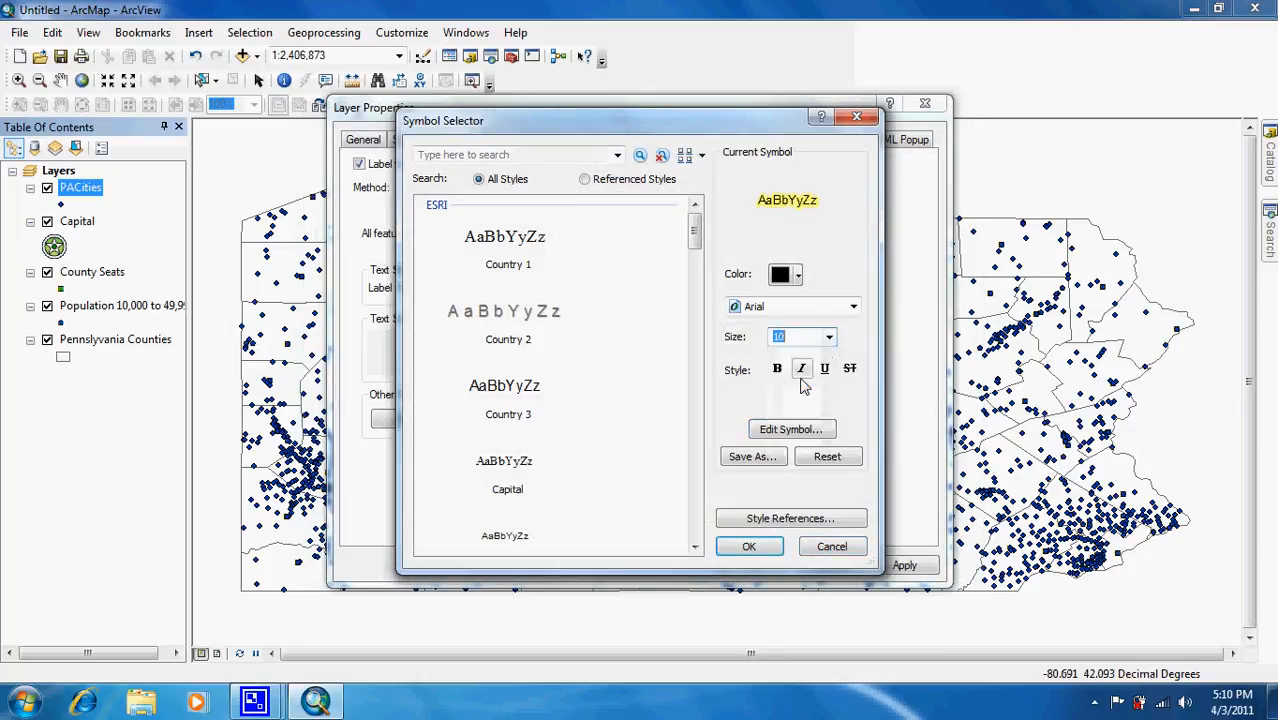
left_click(750, 547)
left_click(758, 566)
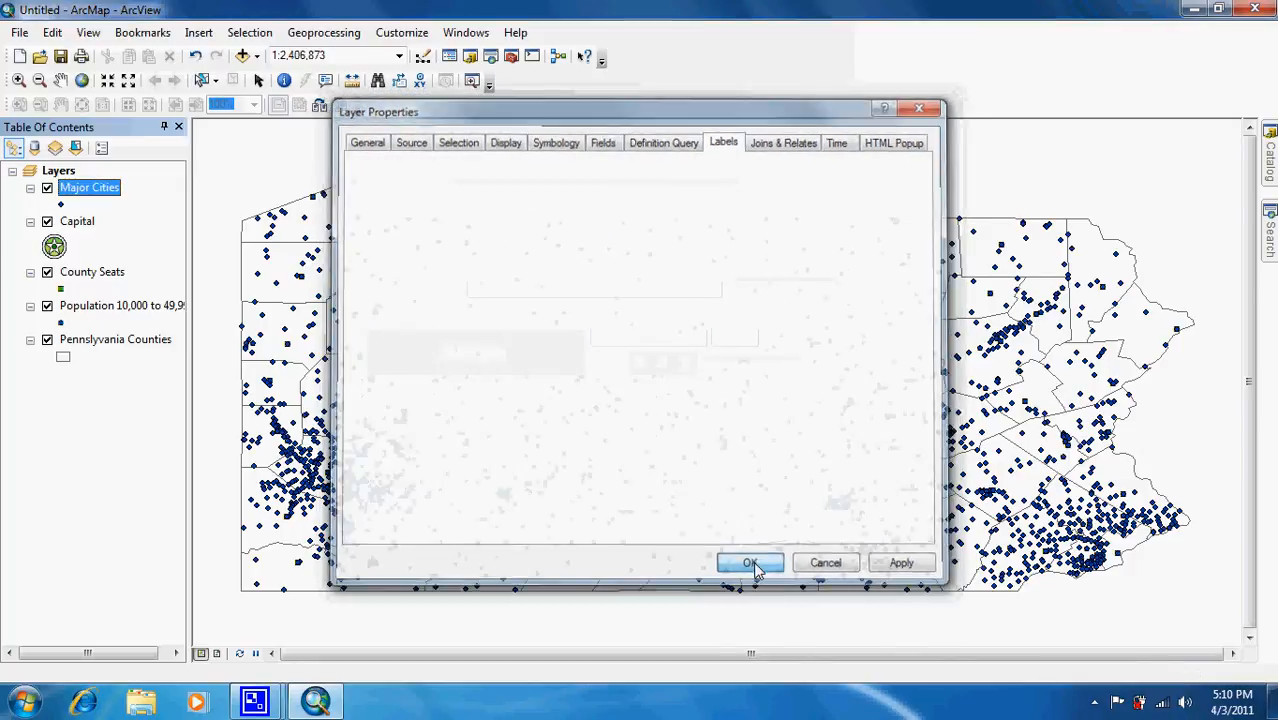